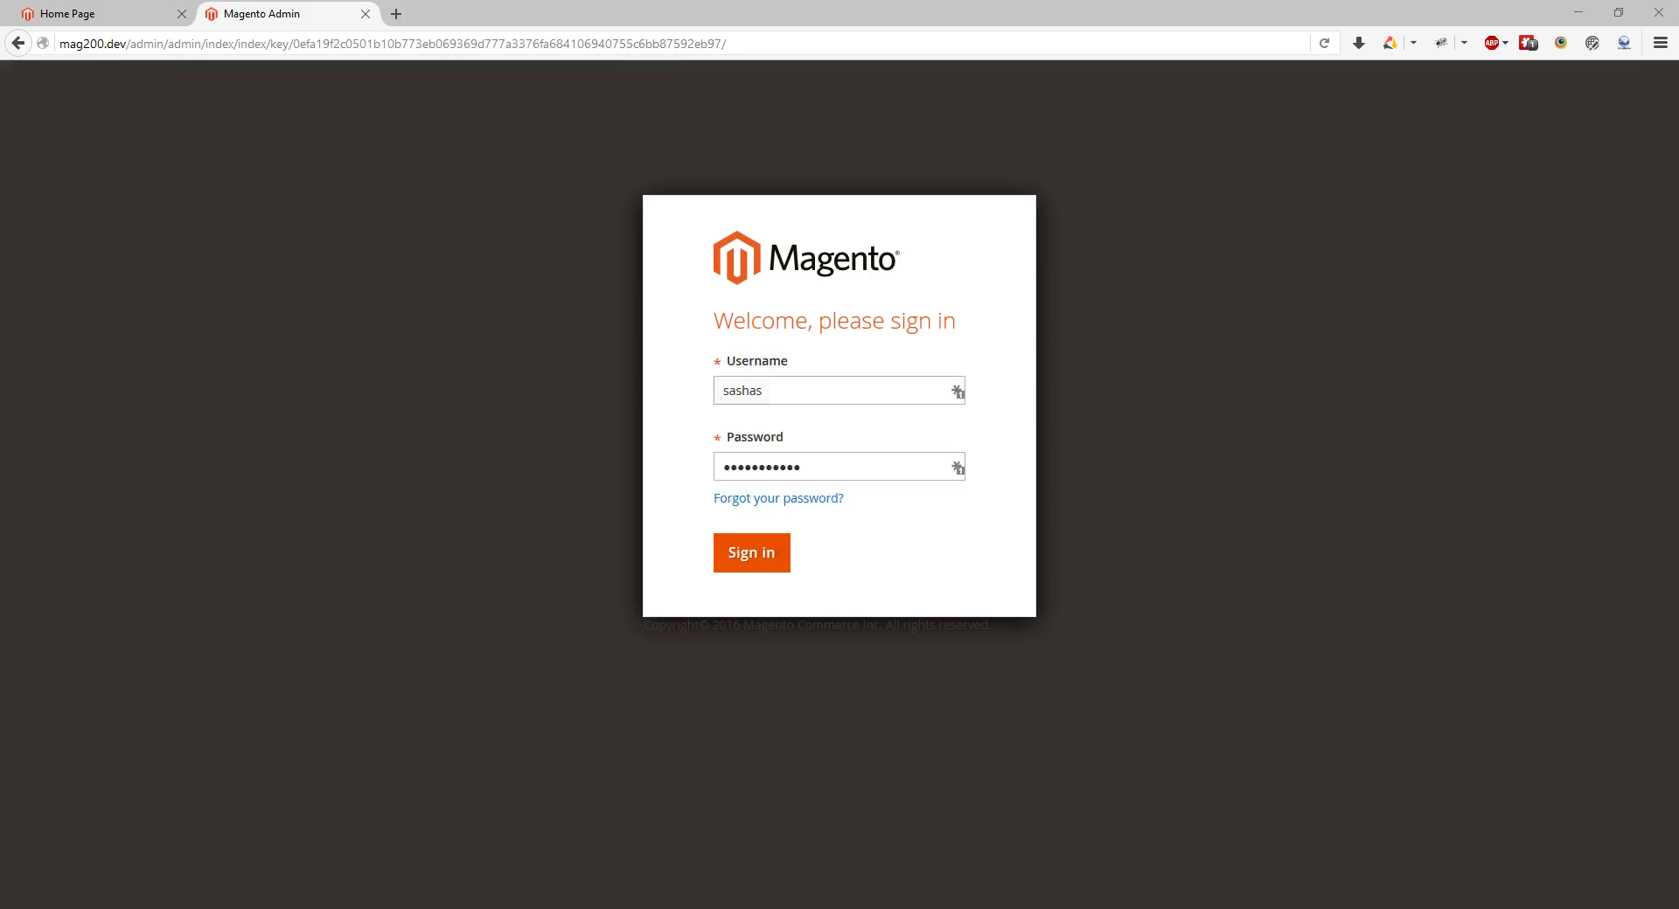
- Sign in to the Magento admin with the username and password already filled in
{"action": "left_click", "coordinate": [809, 536]}
{"action": "left_click", "coordinate": [786, 565]}
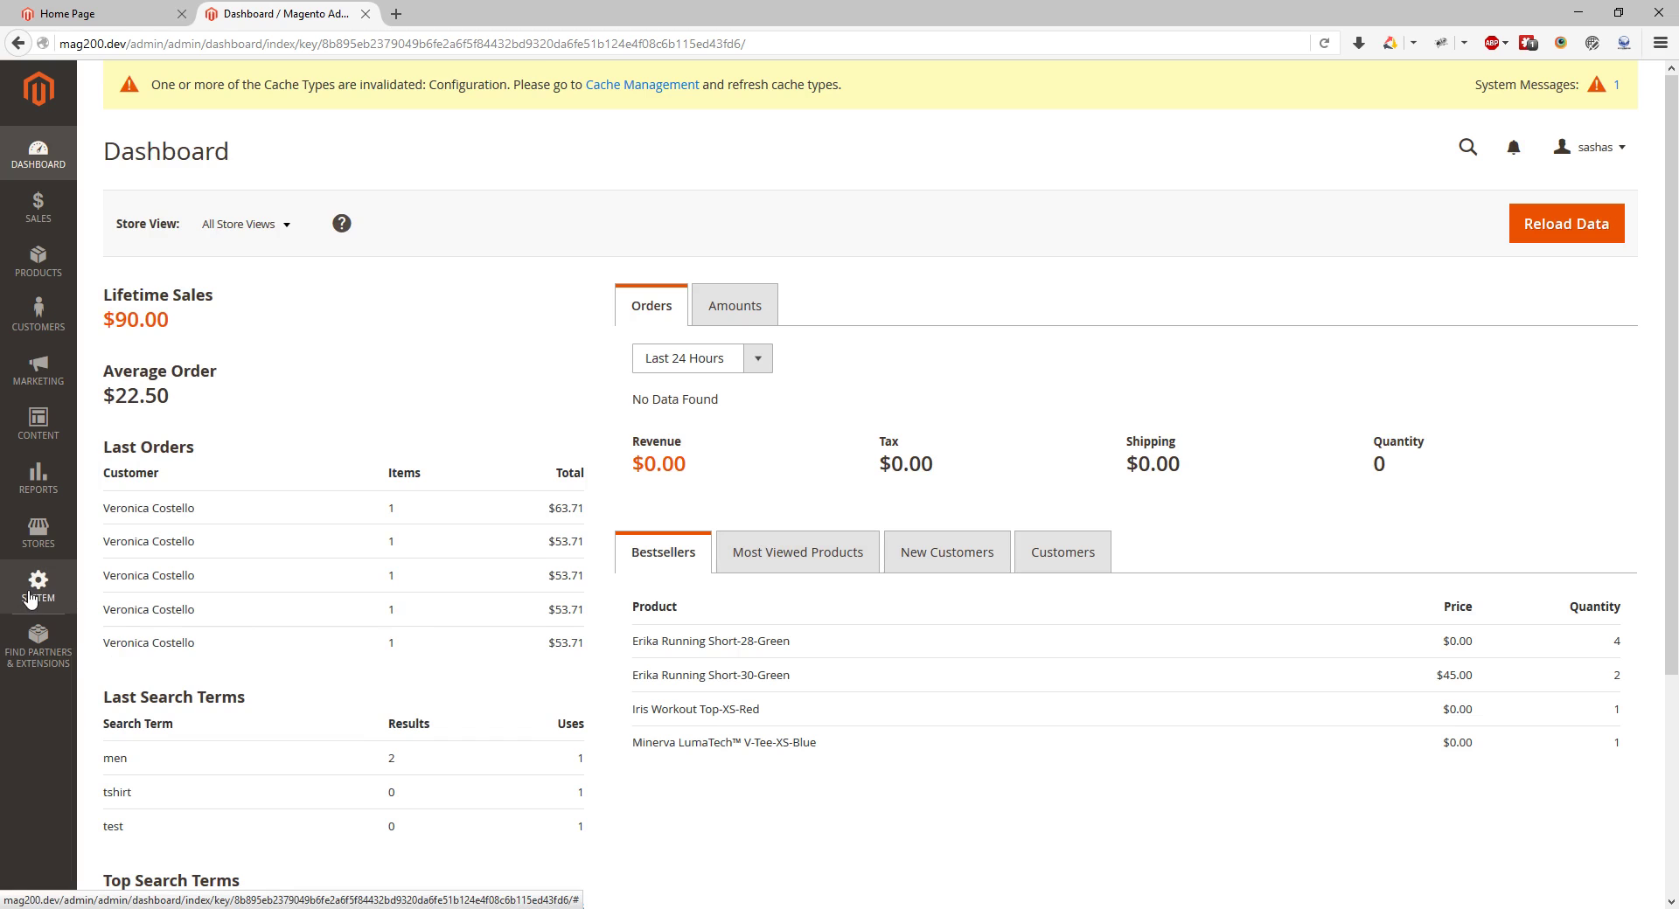
- Look over the Find Partners & Extensions page, including its partner search and Magento Marketplace sections
{"action": "left_click", "coordinate": [31, 595]}
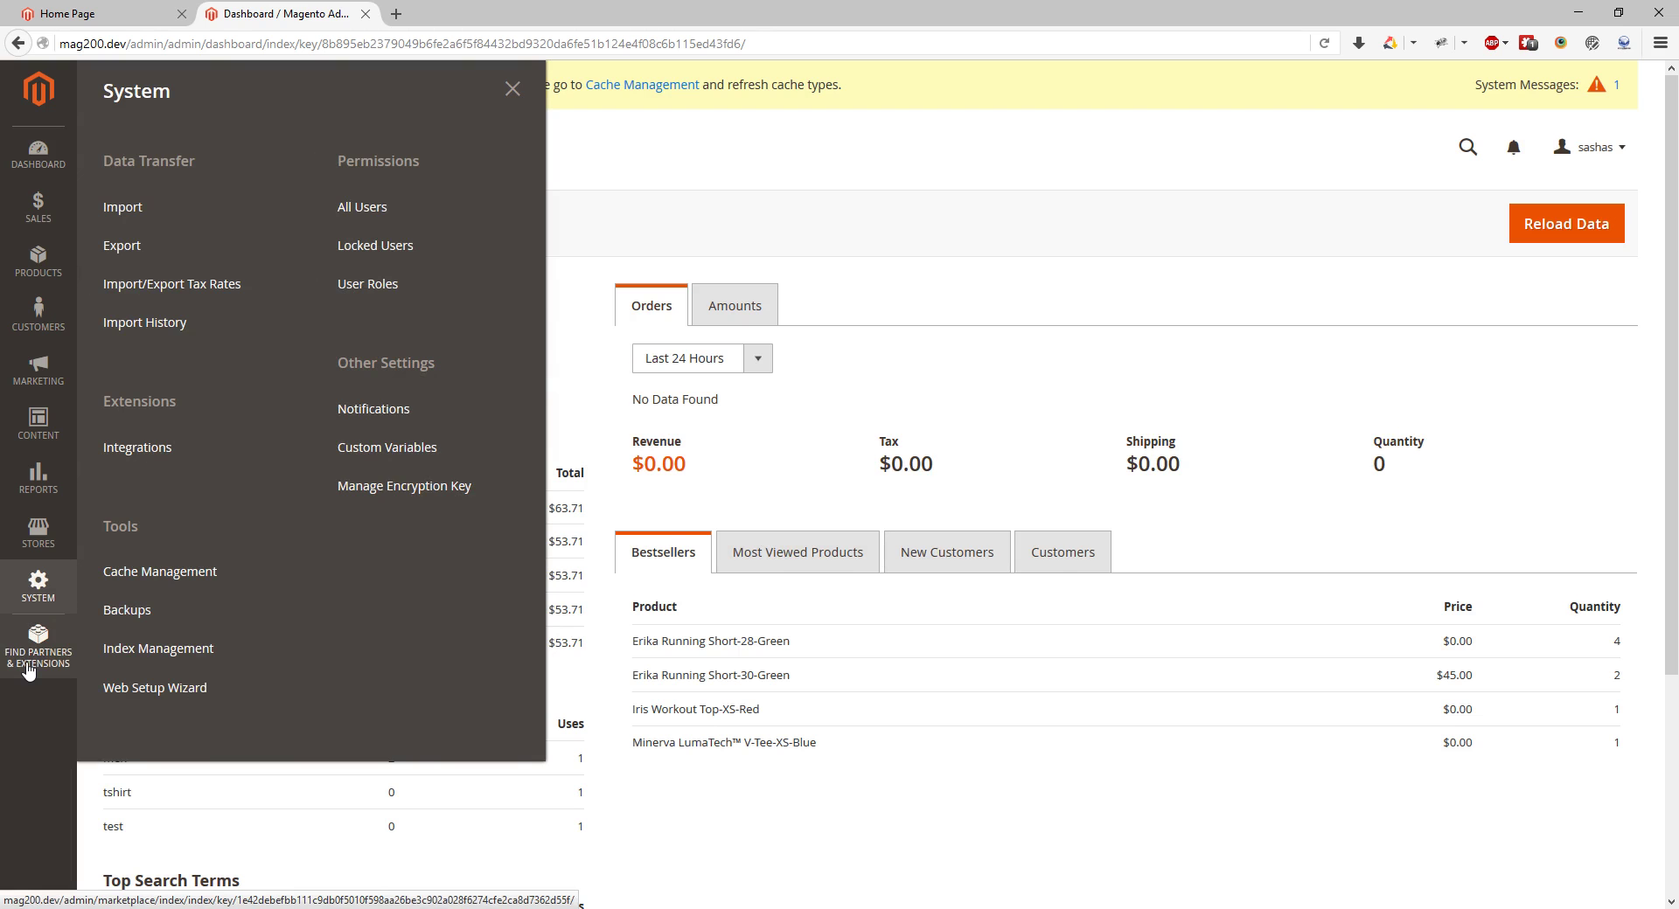
{"action": "left_click", "coordinate": [29, 670]}
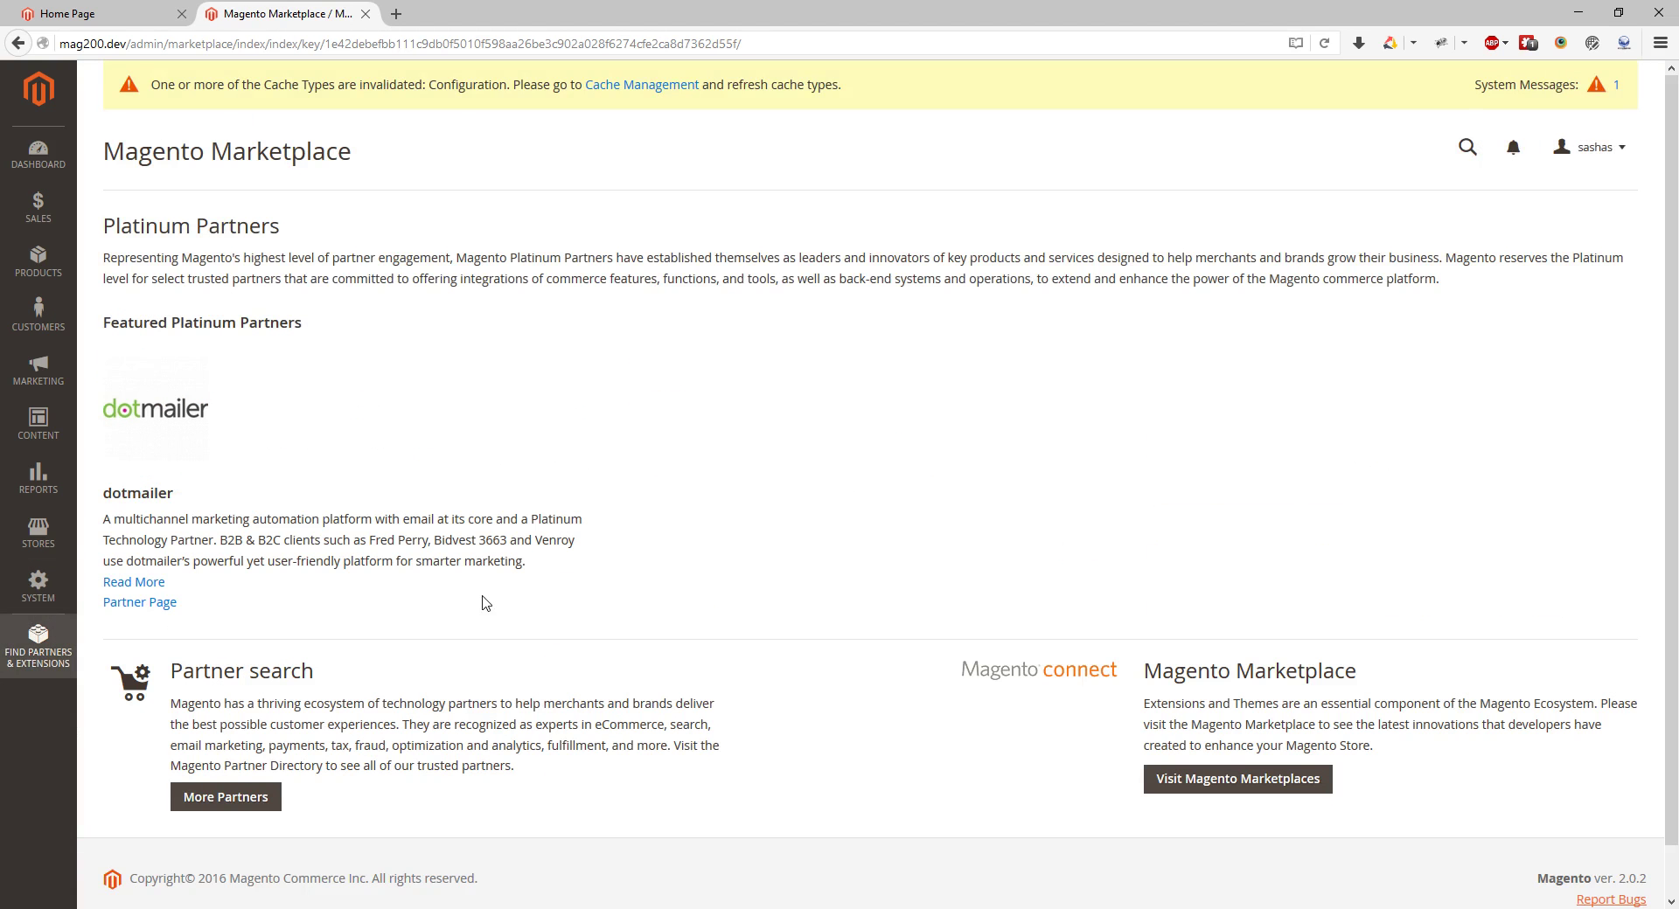
{"action": "scroll", "coordinate": [494, 593], "scroll_direction": "down", "scroll_amount": 1}
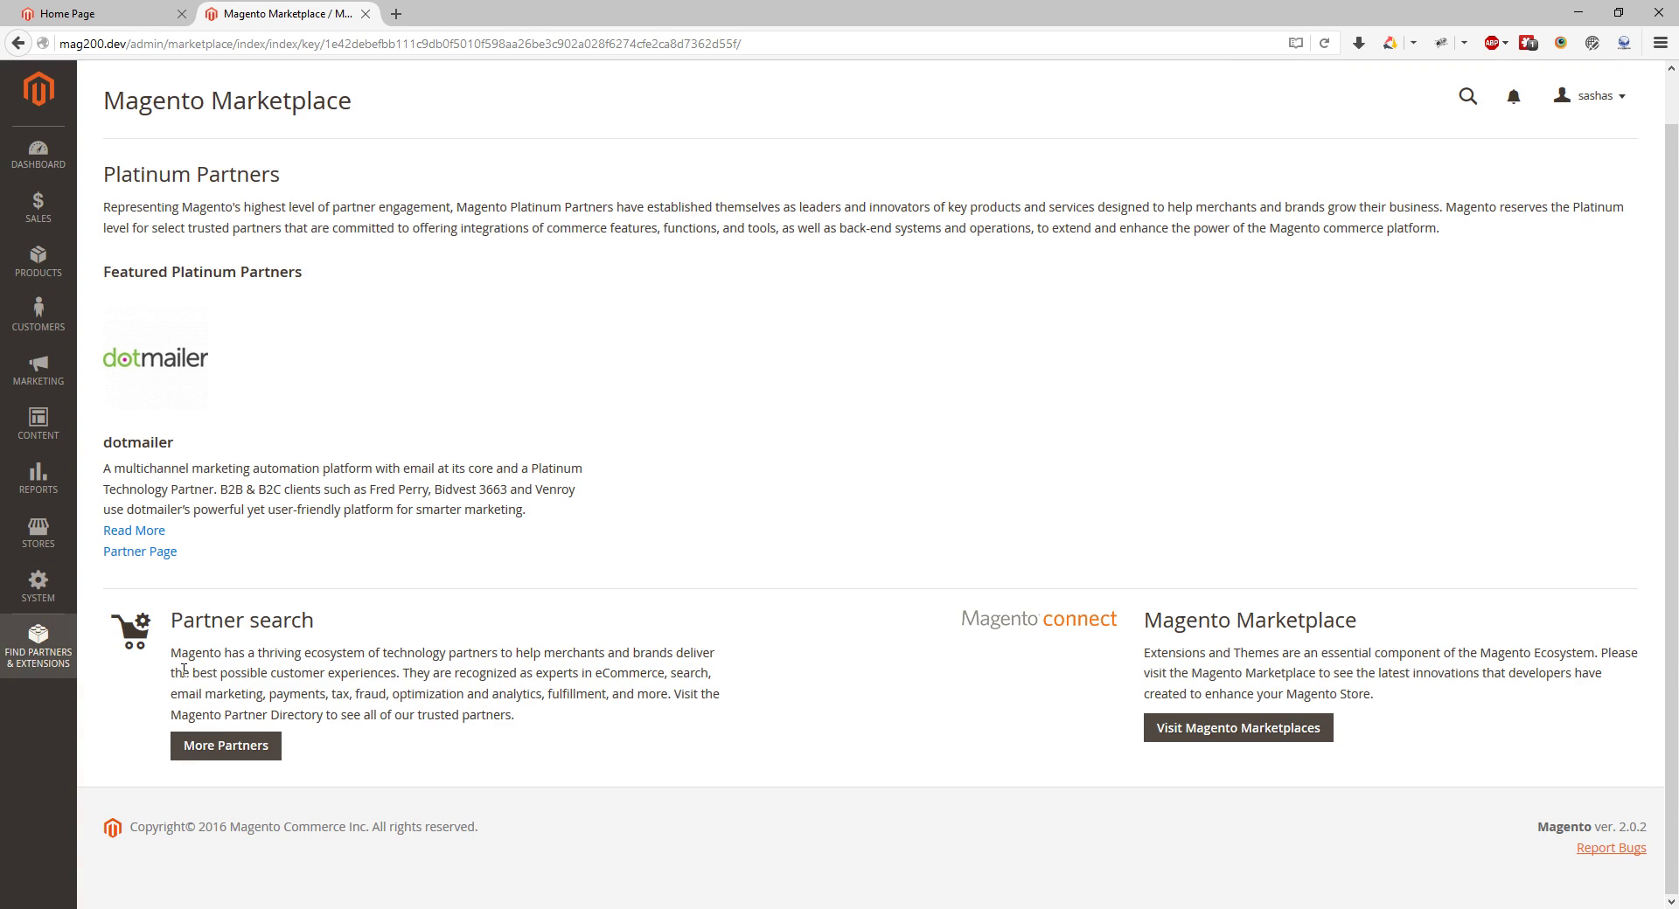
- Open the data Import page and view the entity types available for import
{"action": "left_click", "coordinate": [13, 593]}
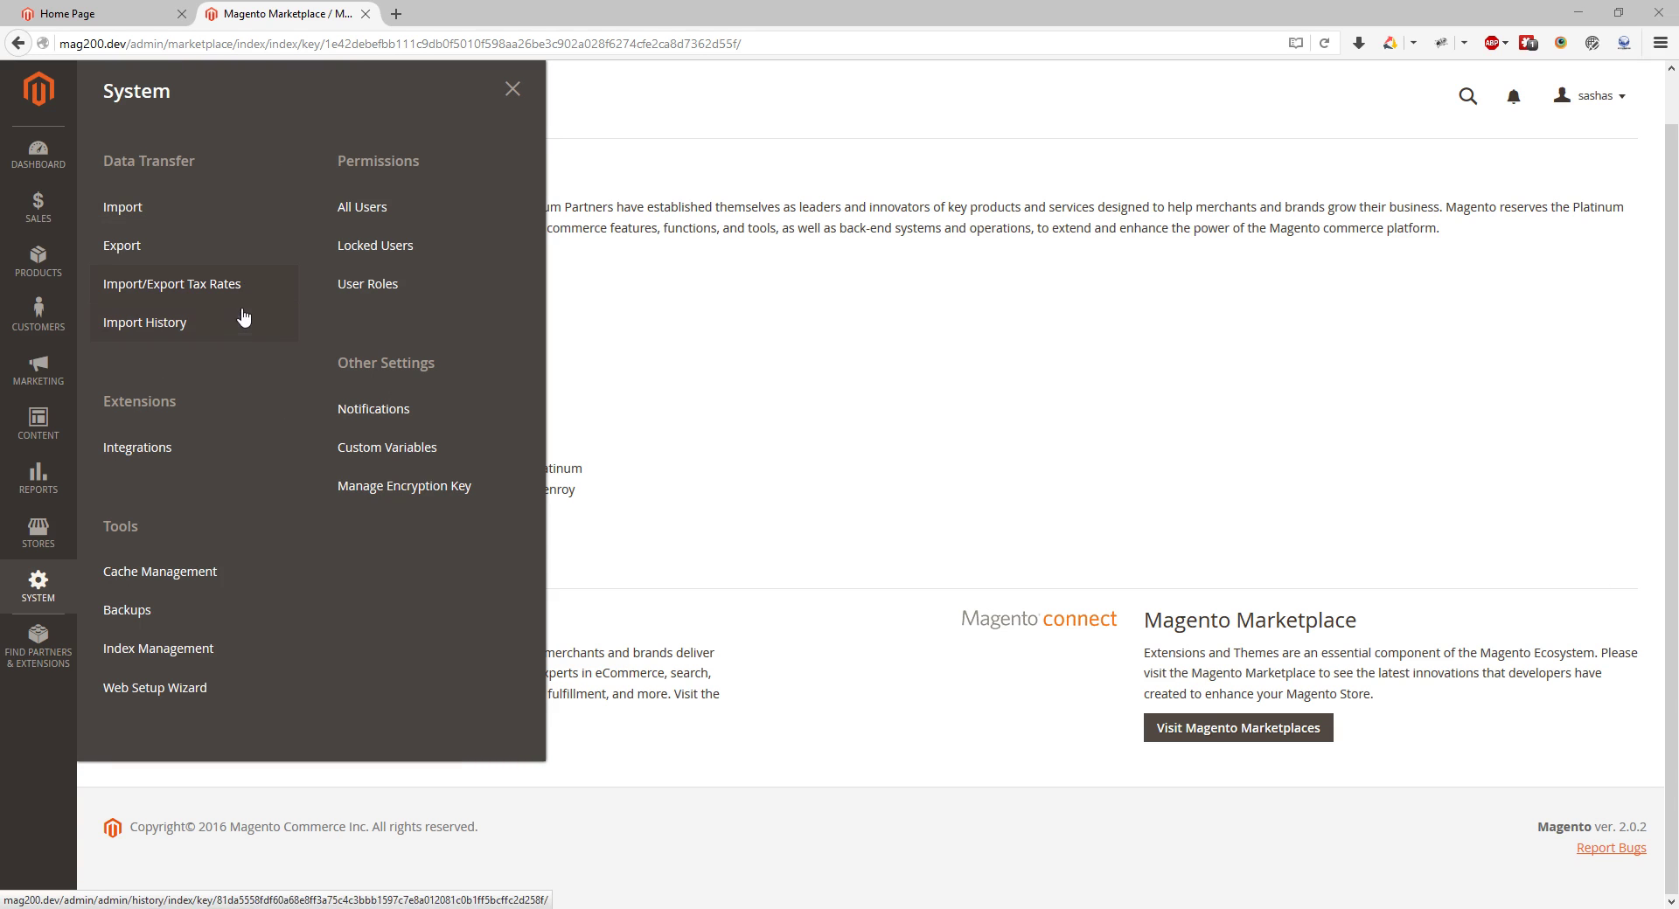
{"action": "left_click", "coordinate": [285, 210]}
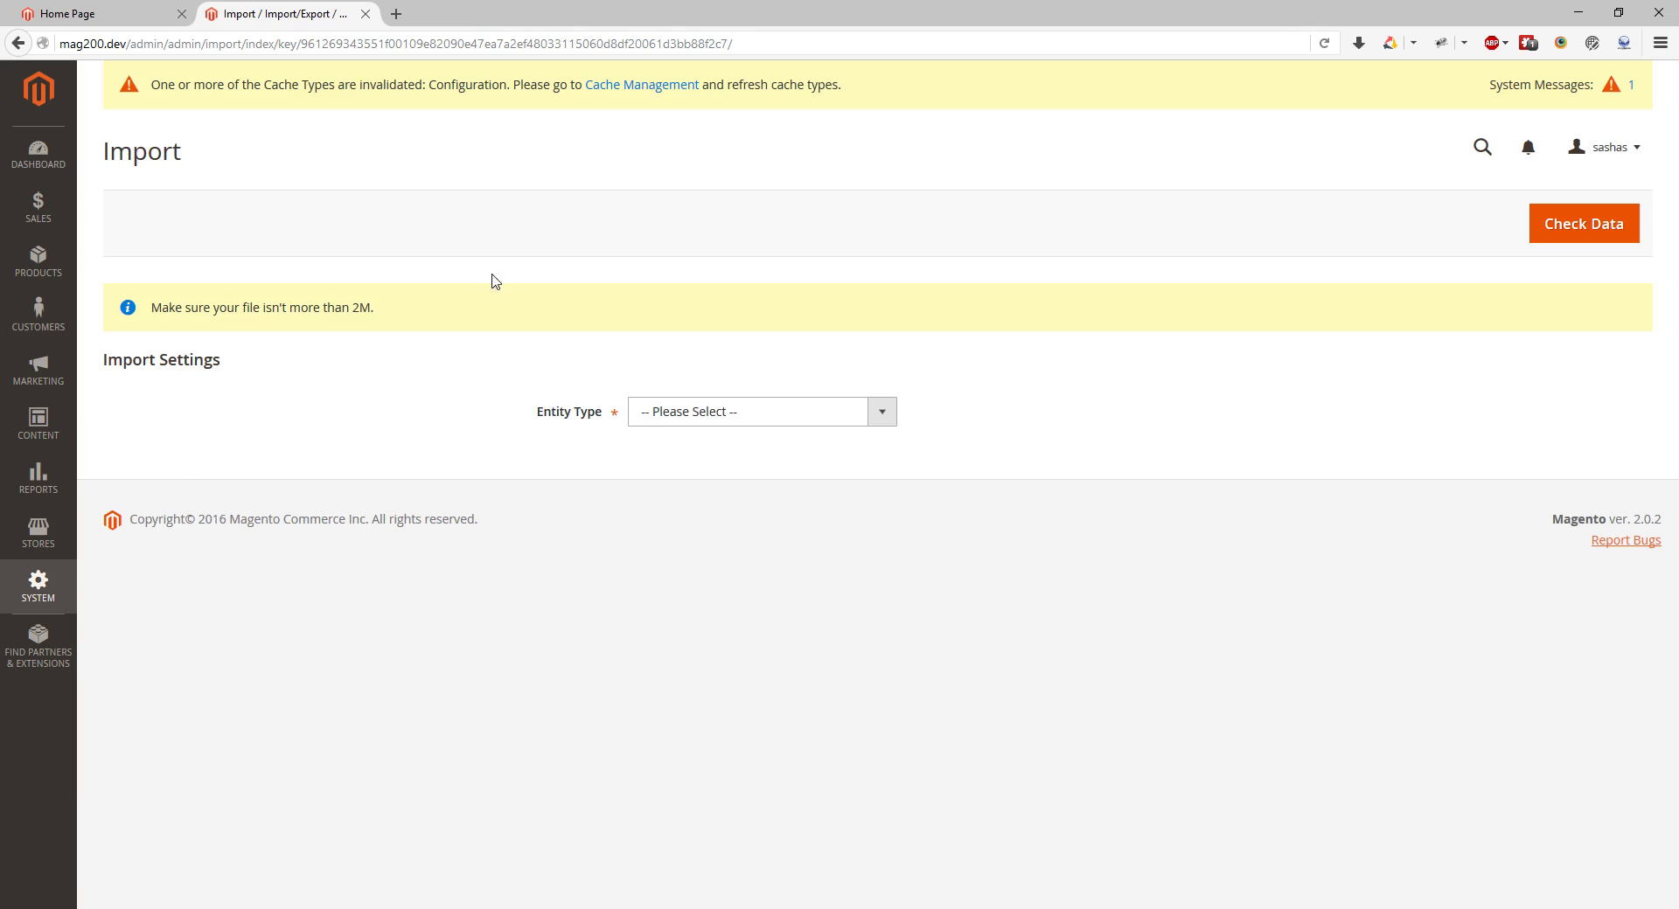
{"action": "left_click", "coordinate": [779, 412]}
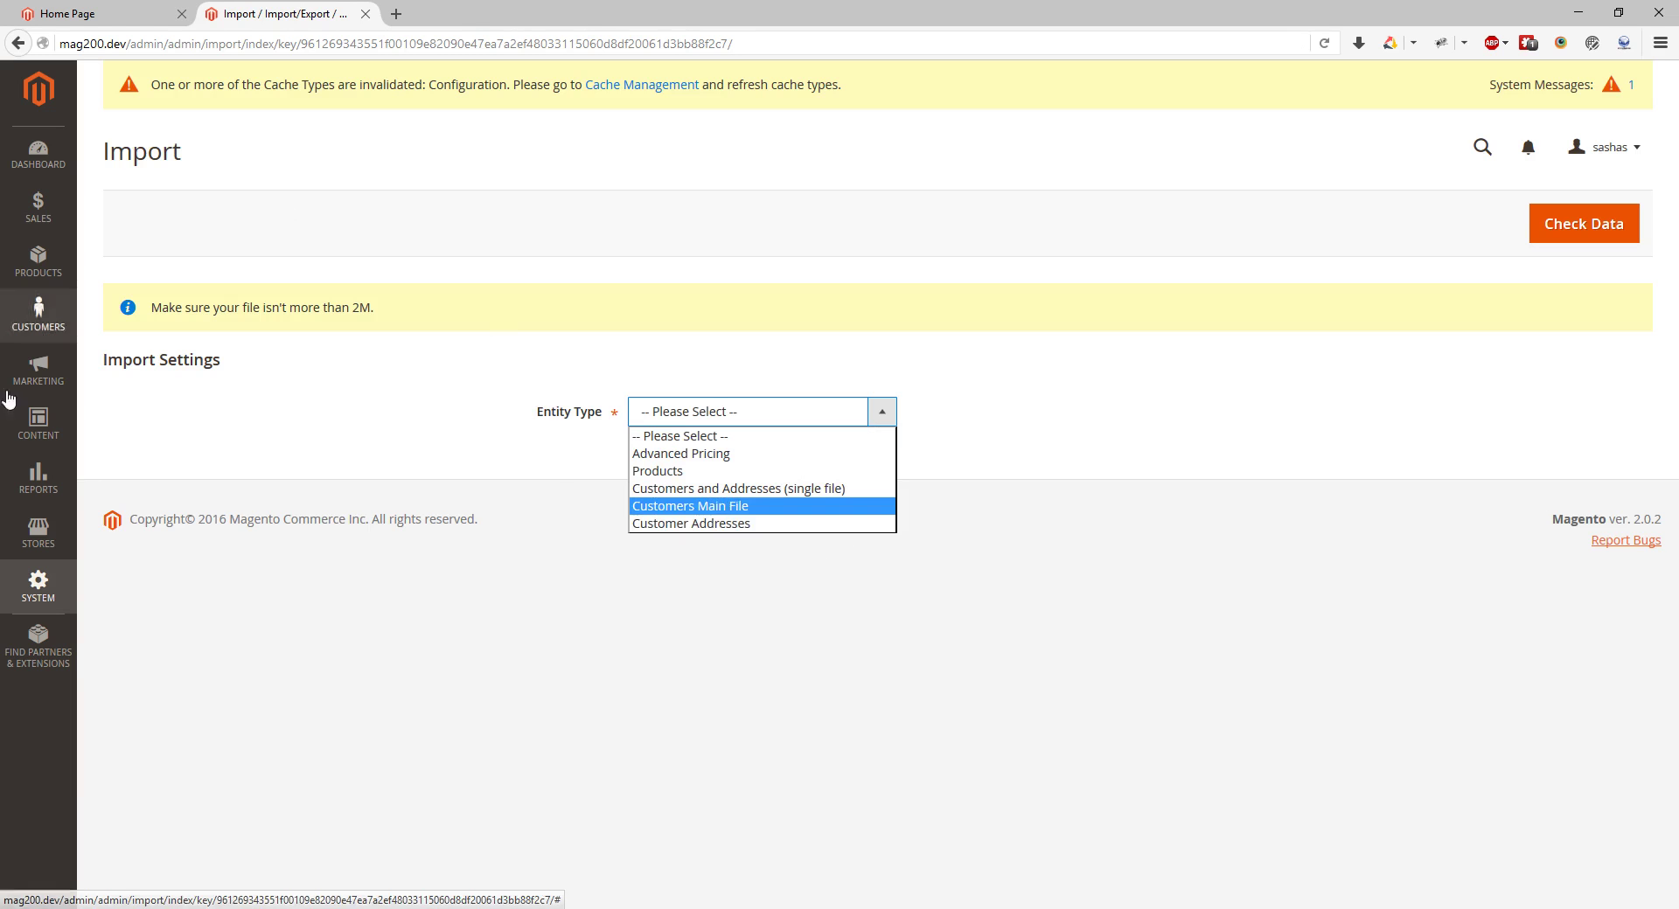
- Open the data Export page and view the available entity types and export file formats
{"action": "left_click", "coordinate": [39, 586]}
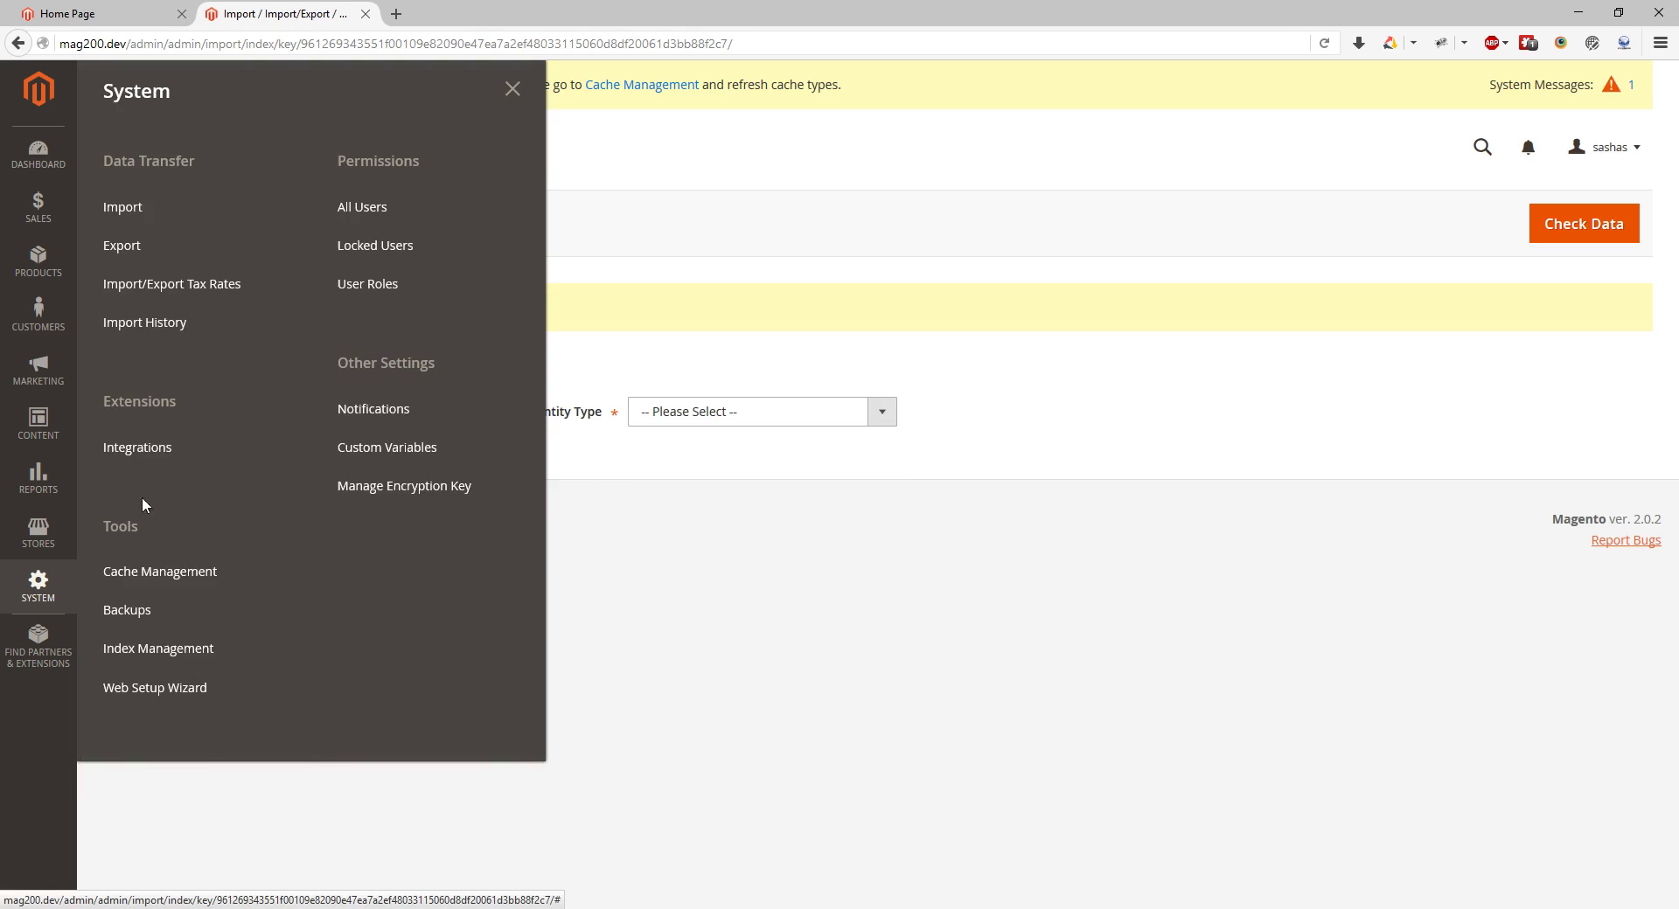
{"action": "left_click", "coordinate": [175, 248]}
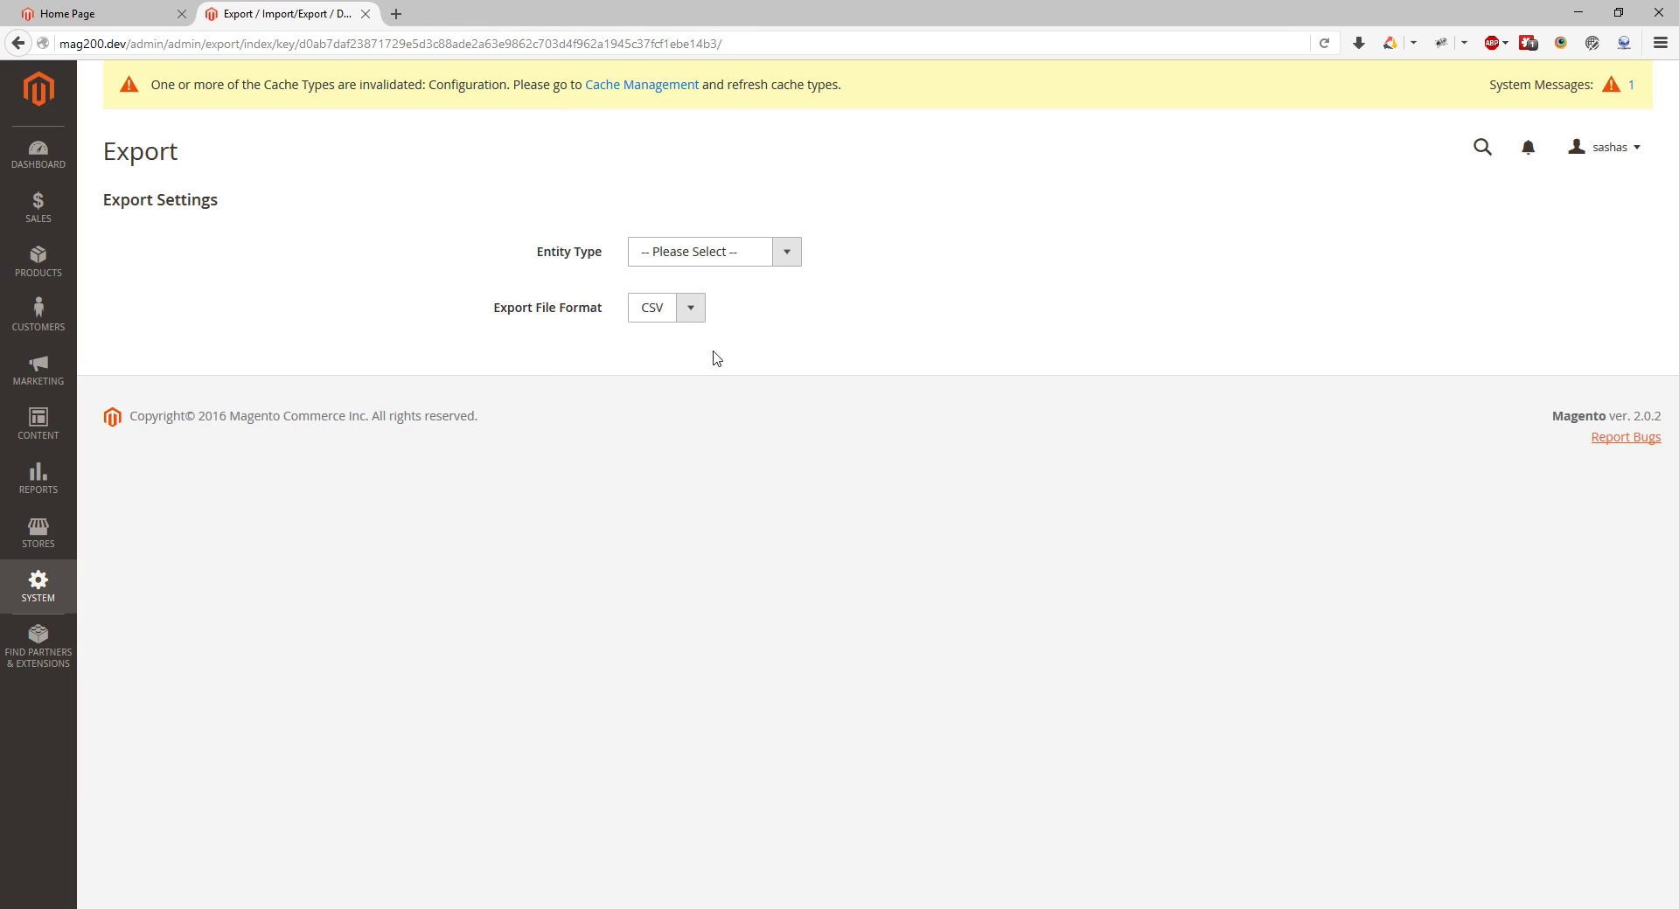
{"action": "left_click", "coordinate": [769, 259]}
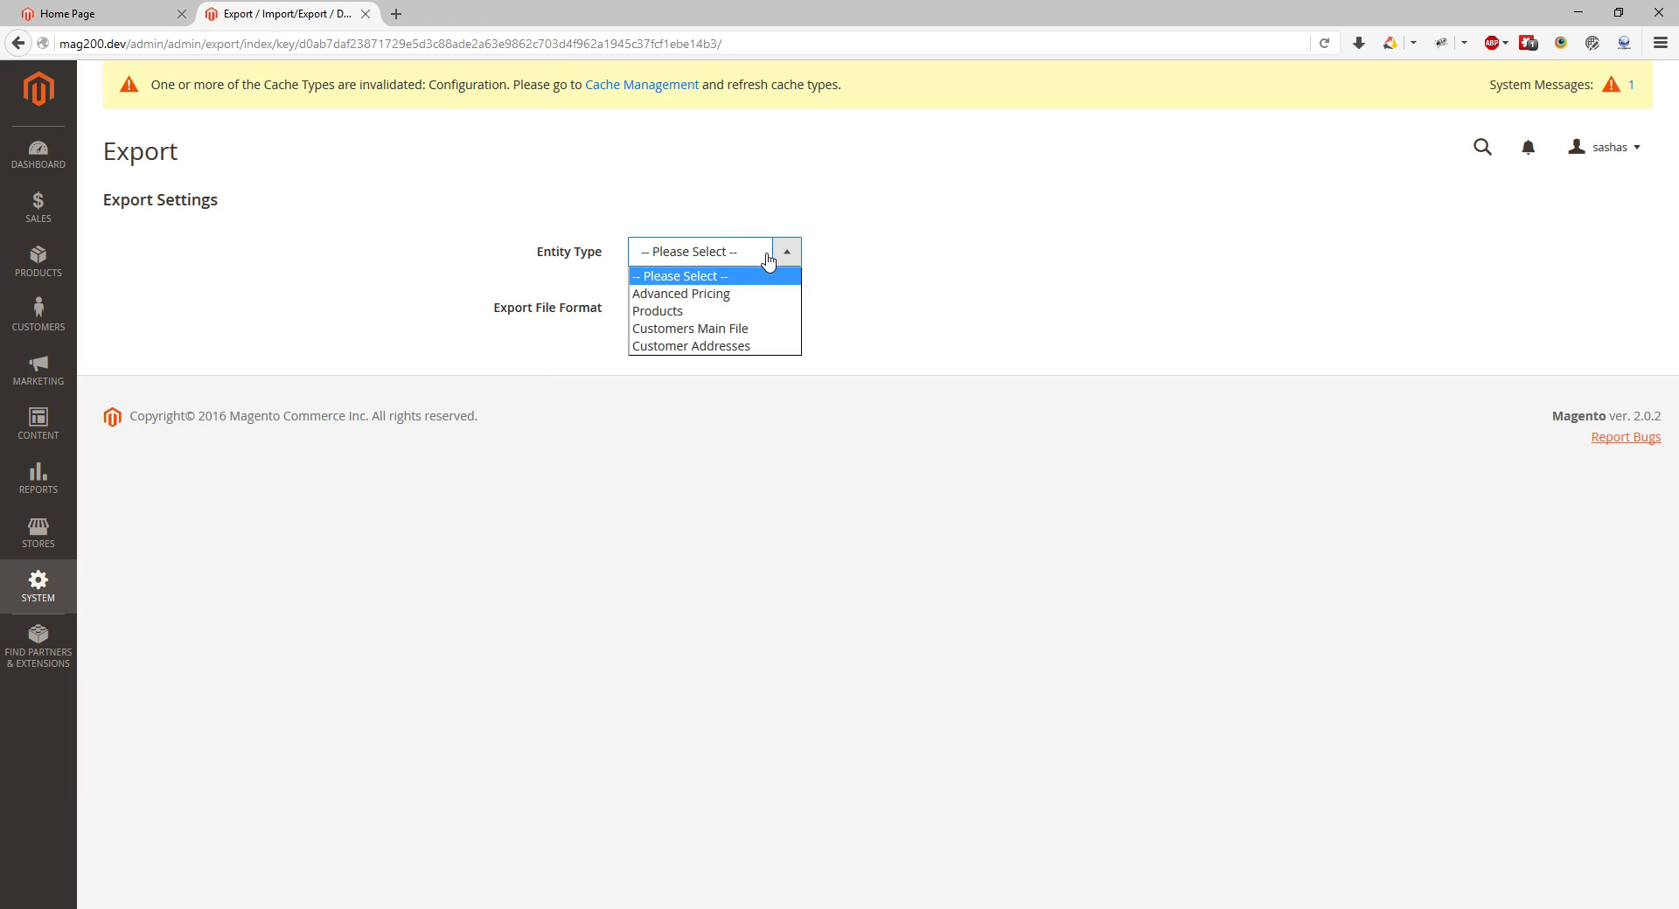
{"action": "left_click", "coordinate": [29, 587]}
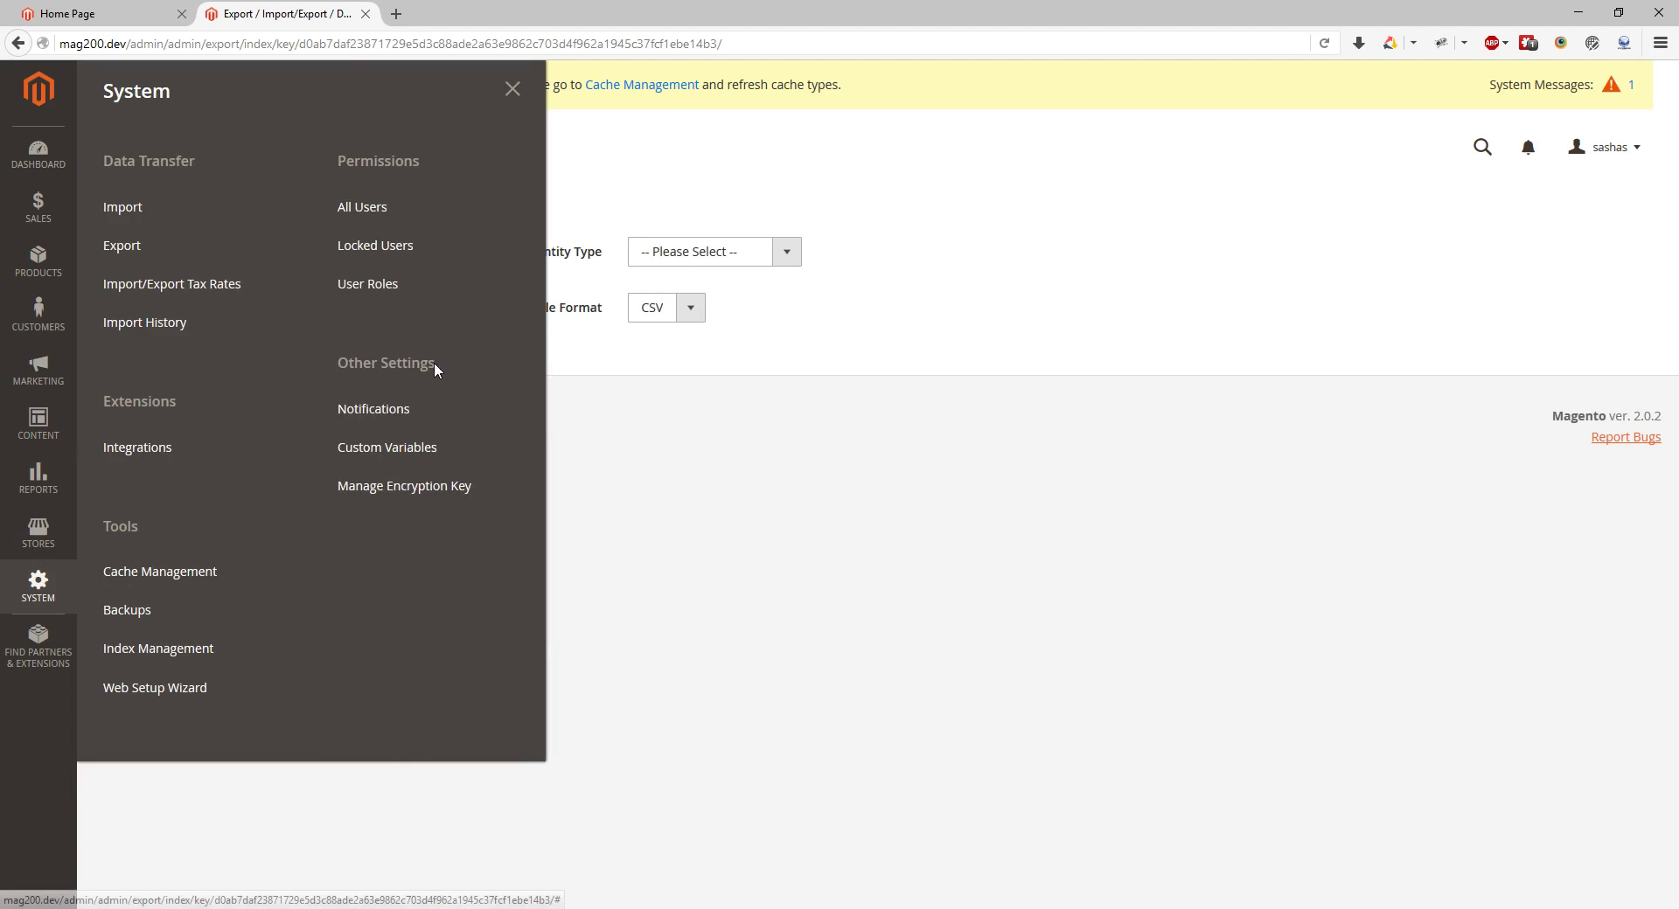
{"action": "left_click", "coordinate": [681, 320]}
{"action": "left_click", "coordinate": [678, 318]}
{"action": "left_click", "coordinate": [686, 317]}
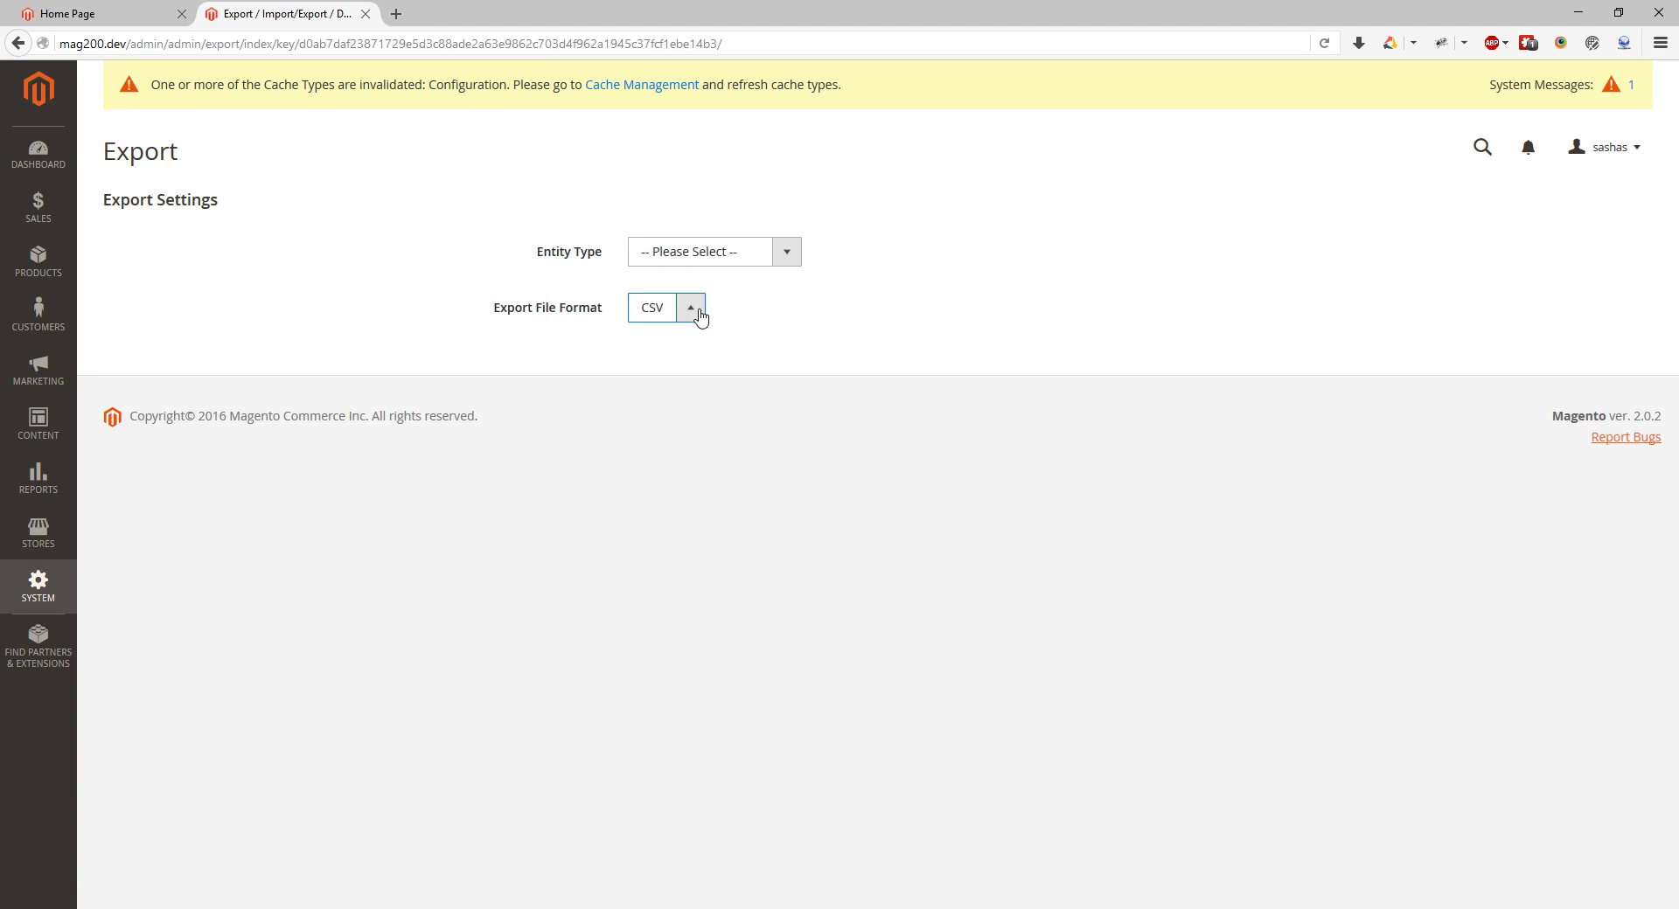
{"action": "left_click", "coordinate": [699, 314]}
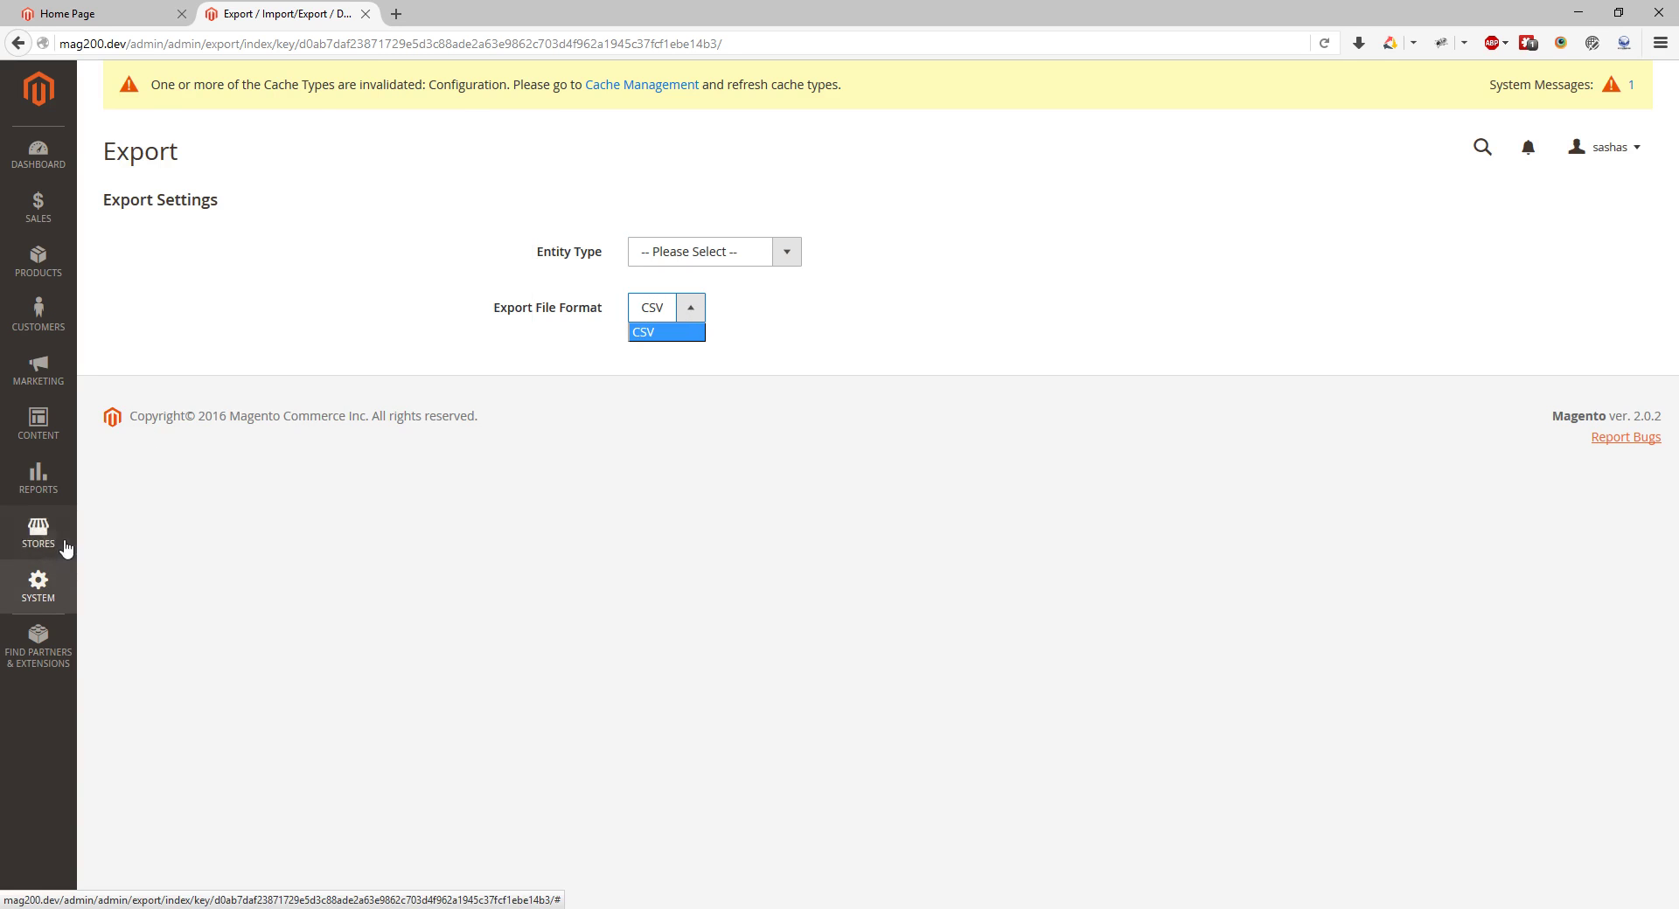
- View the Import/Export Tax Rates page and the Import History records
{"action": "left_click", "coordinate": [39, 585]}
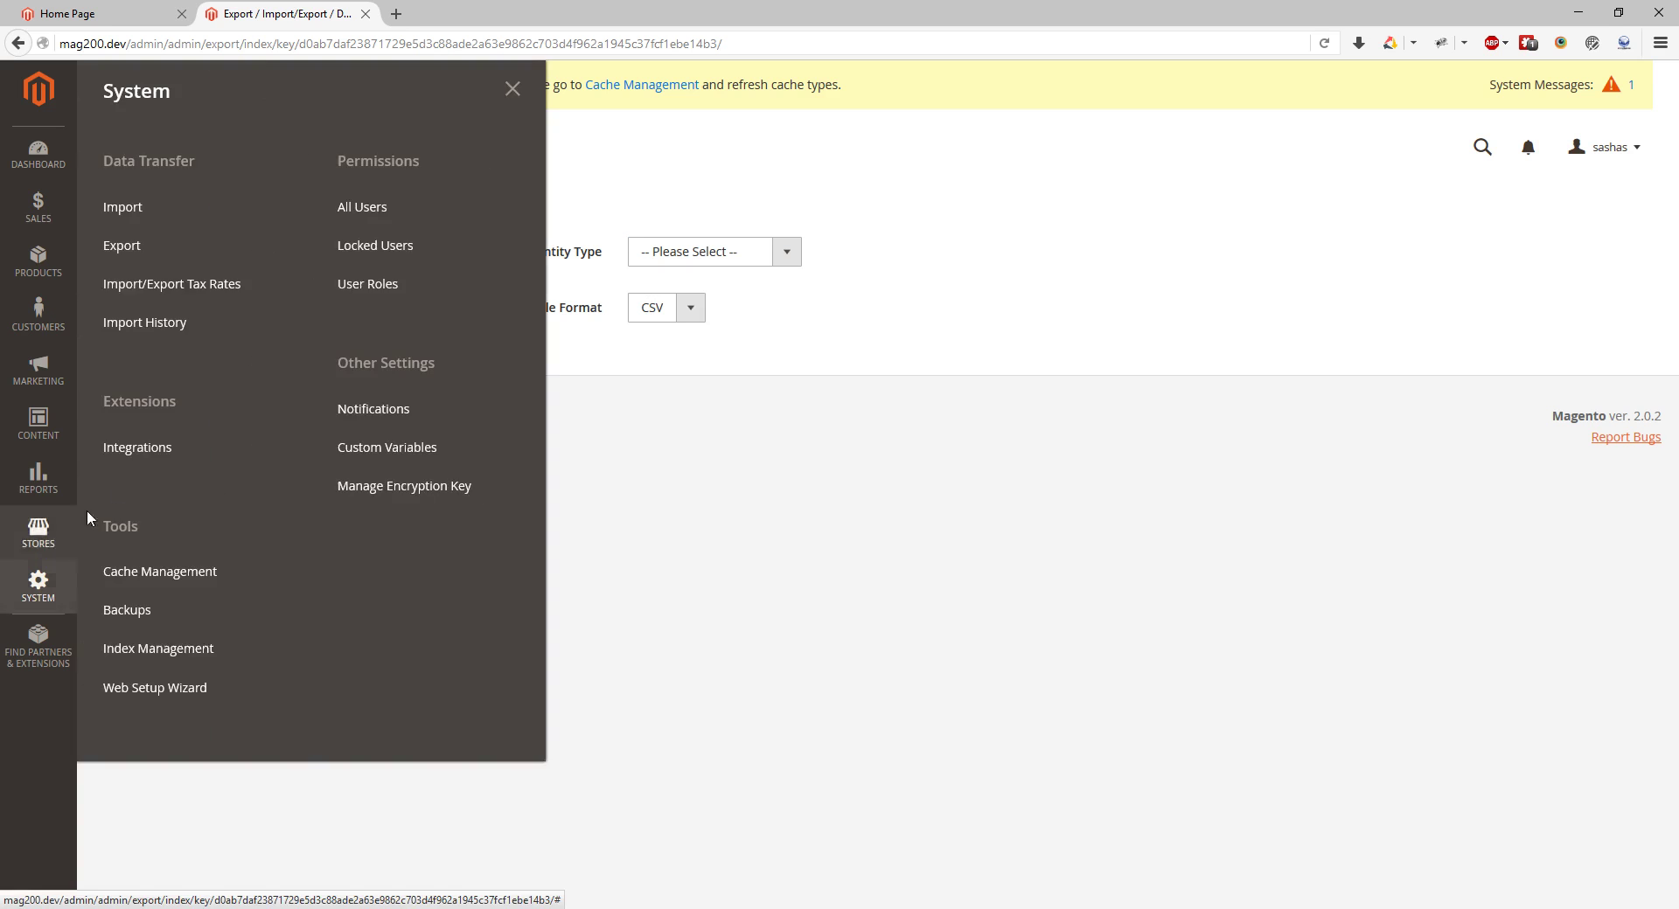
{"action": "left_click", "coordinate": [206, 284]}
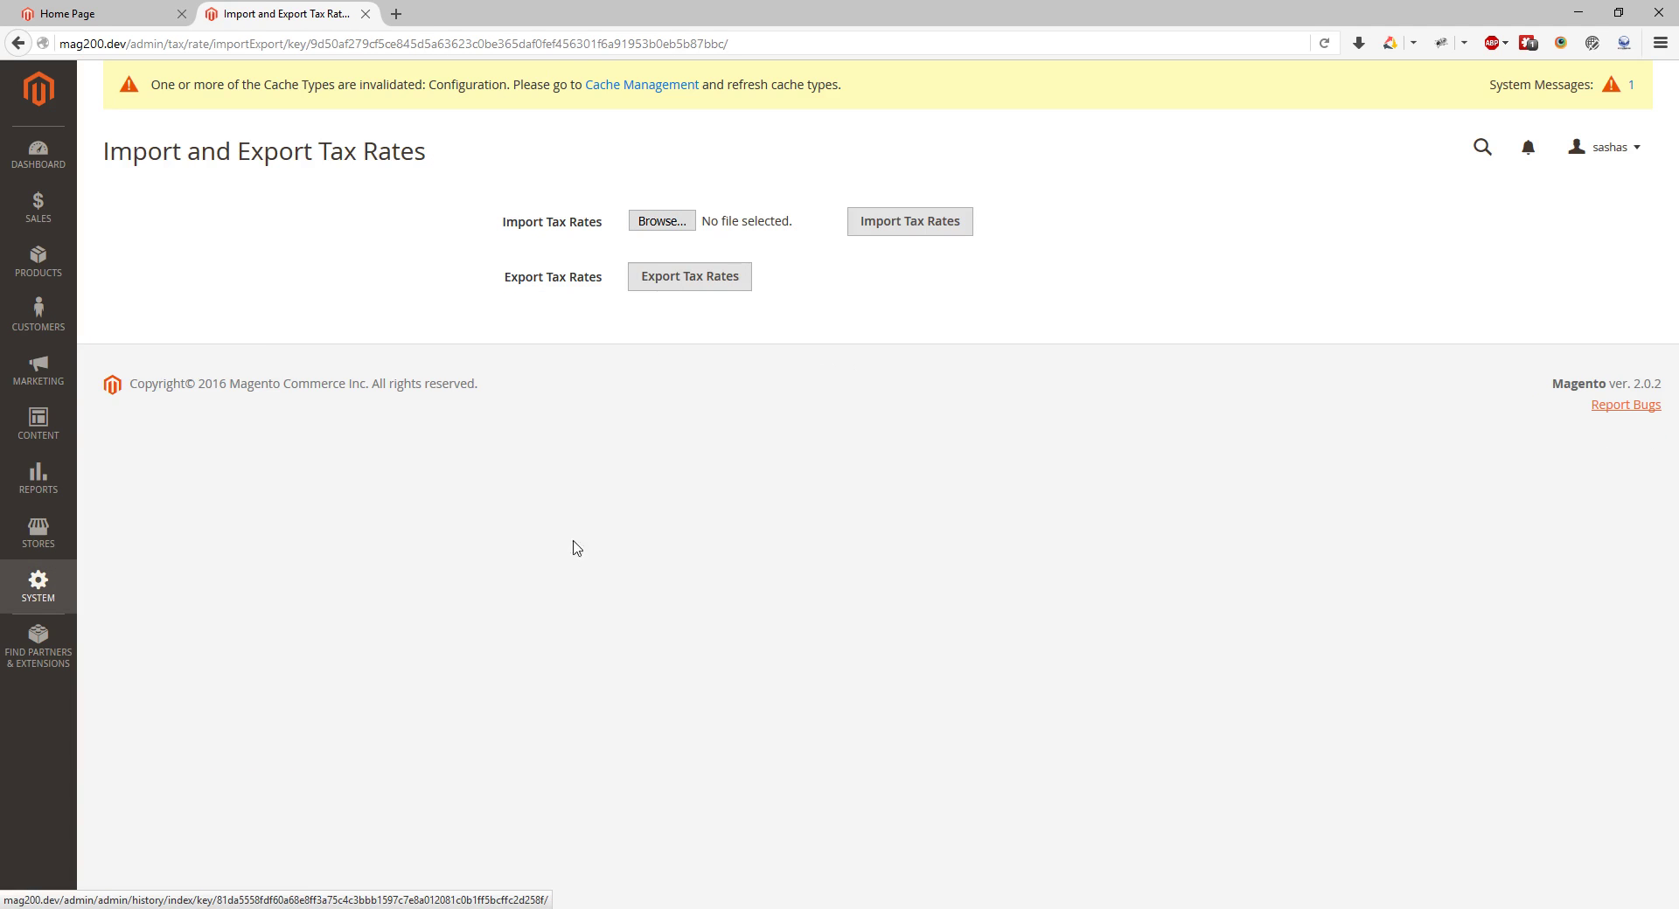
{"action": "left_click", "coordinate": [35, 604]}
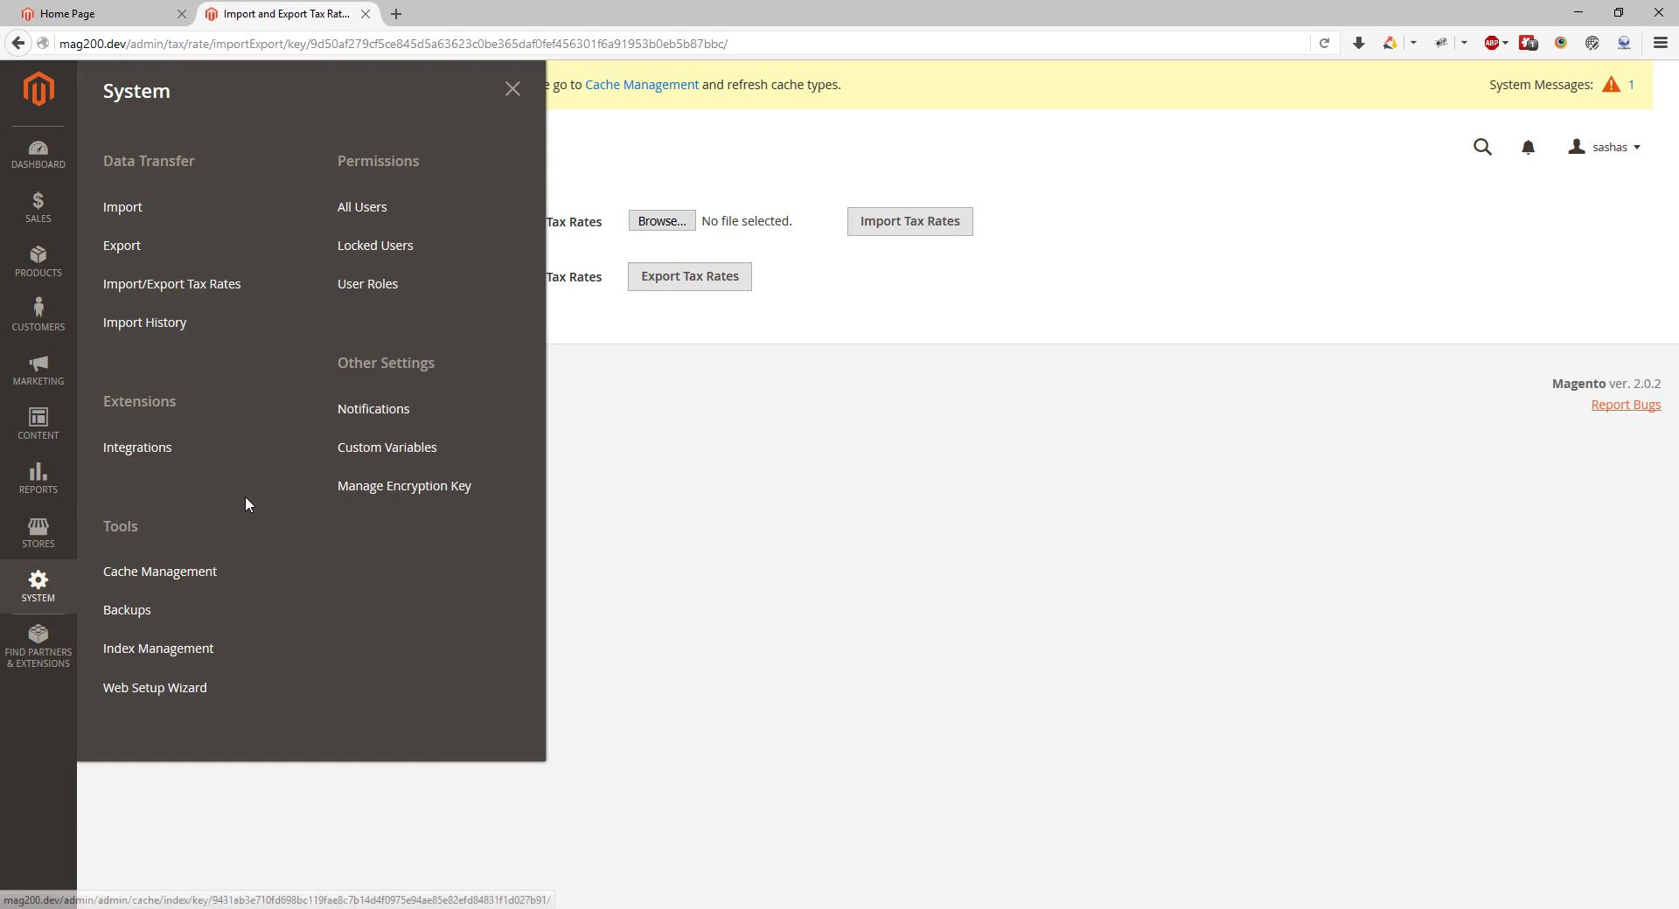
{"action": "left_click", "coordinate": [208, 328]}
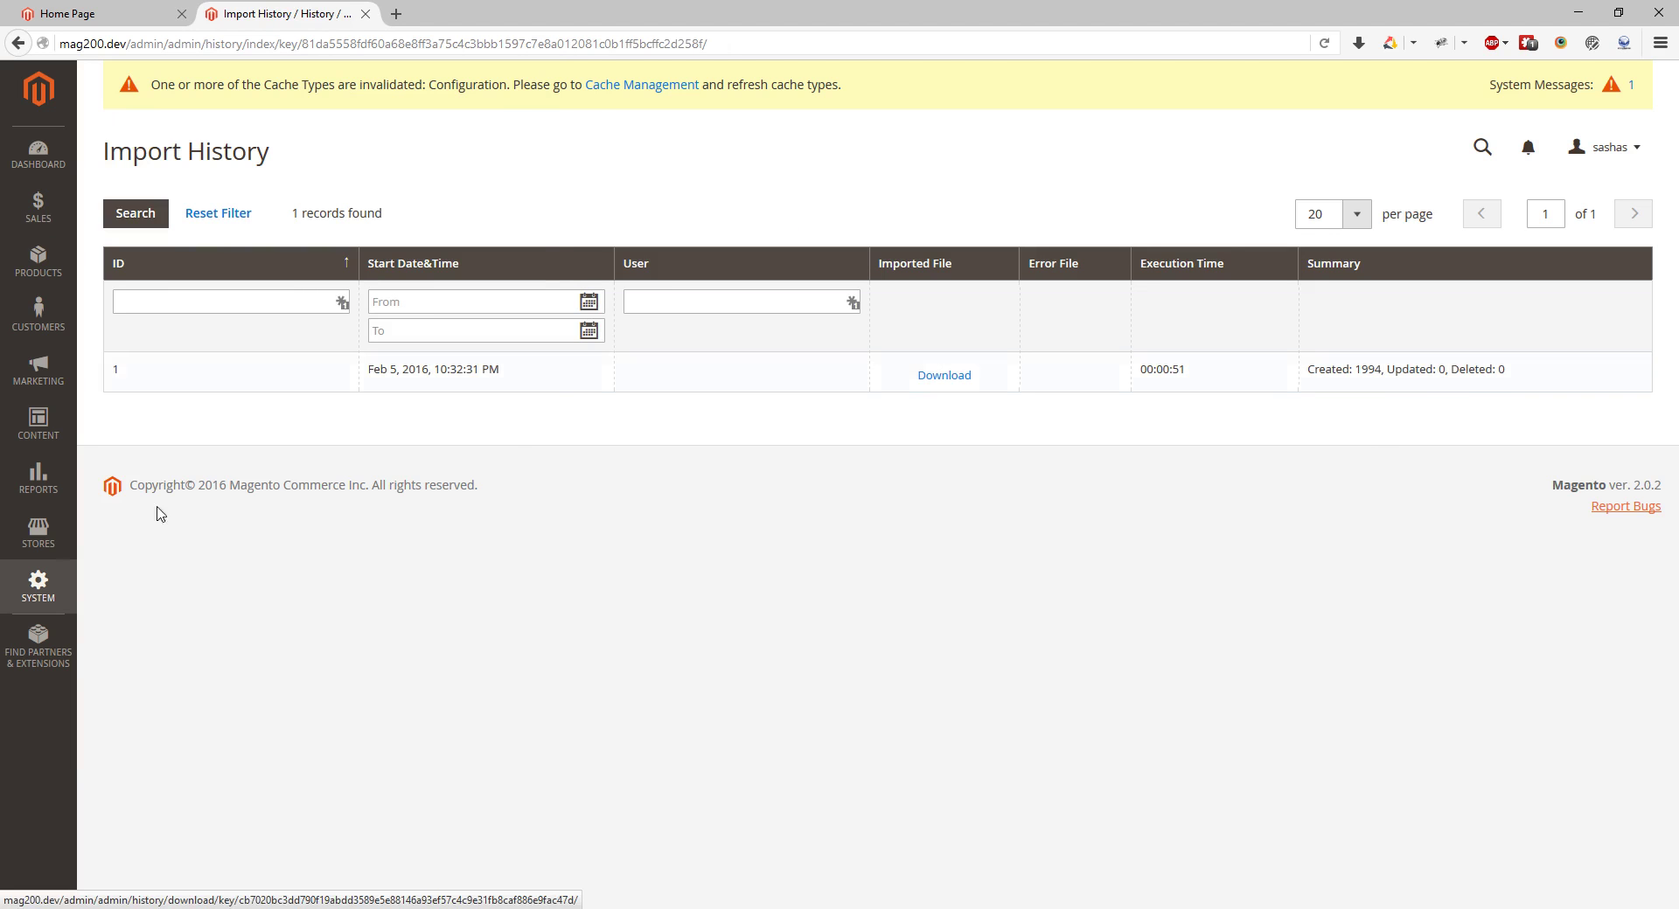
- View the Integrations list and the cache types on the Cache Management page
{"action": "left_click", "coordinate": [24, 591]}
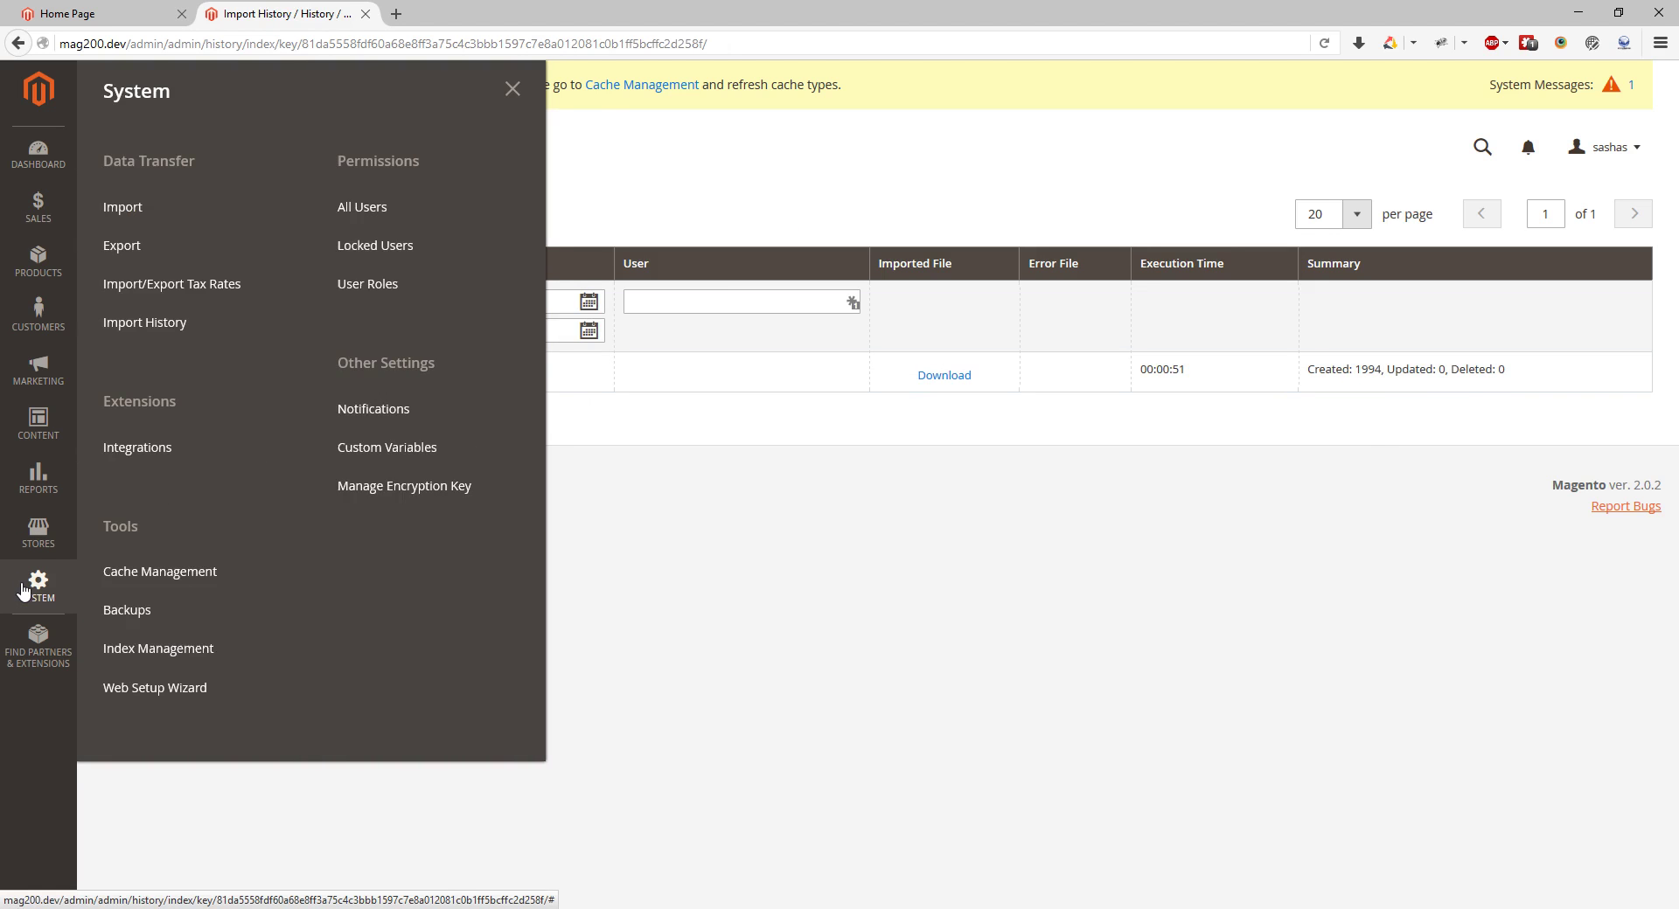
{"action": "left_click", "coordinate": [215, 458]}
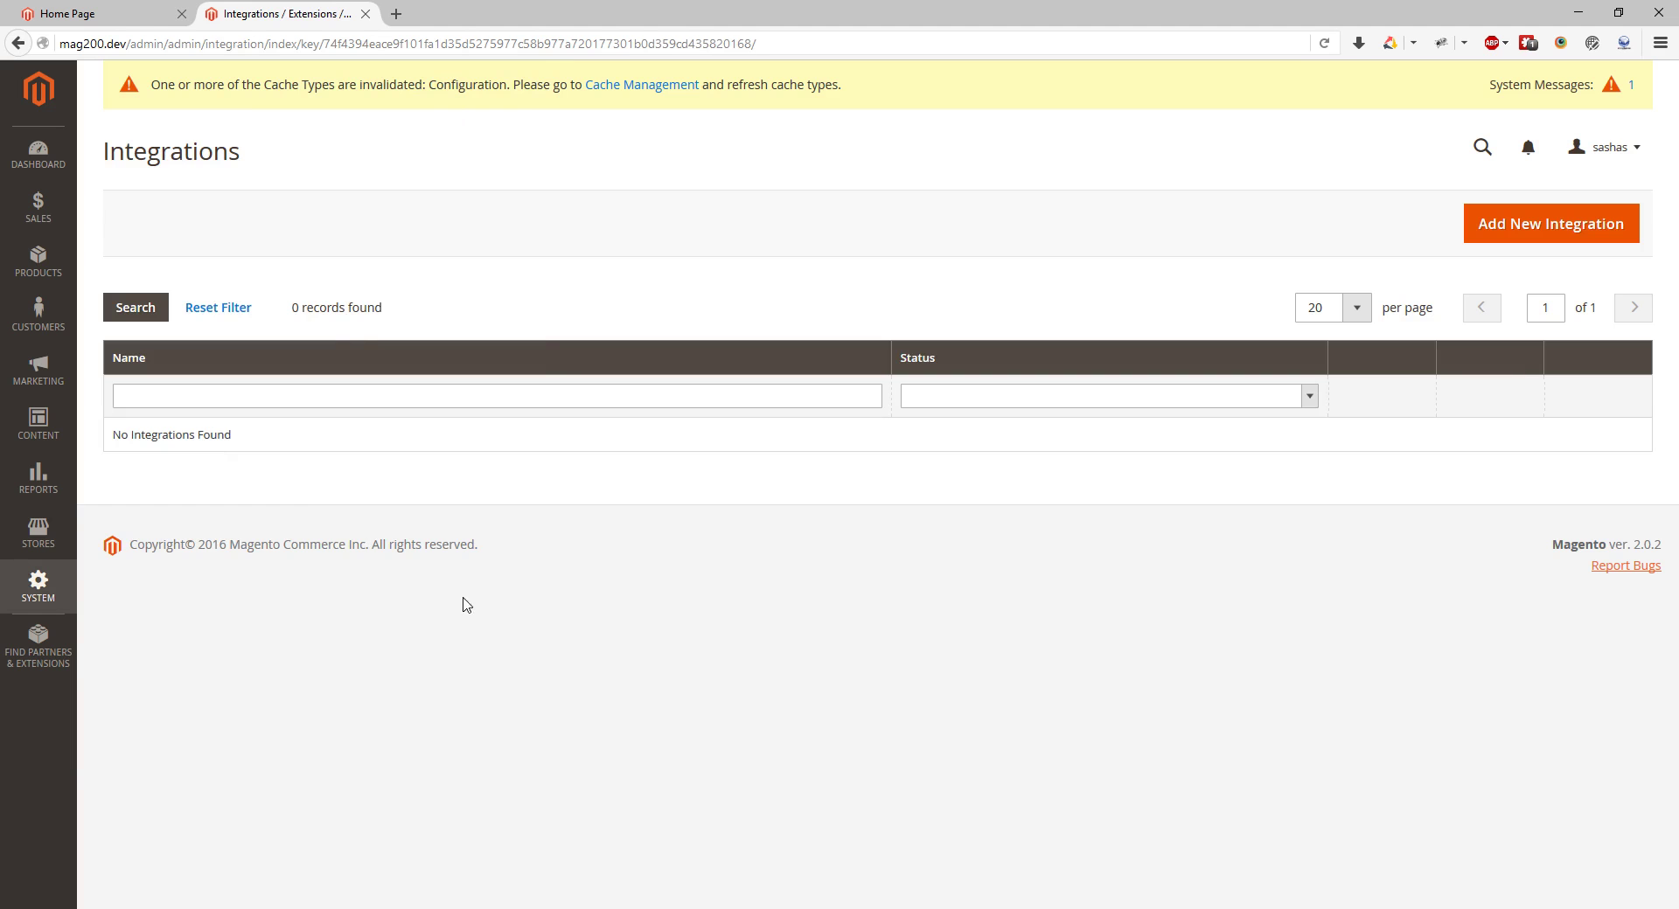
{"action": "left_click", "coordinate": [33, 581]}
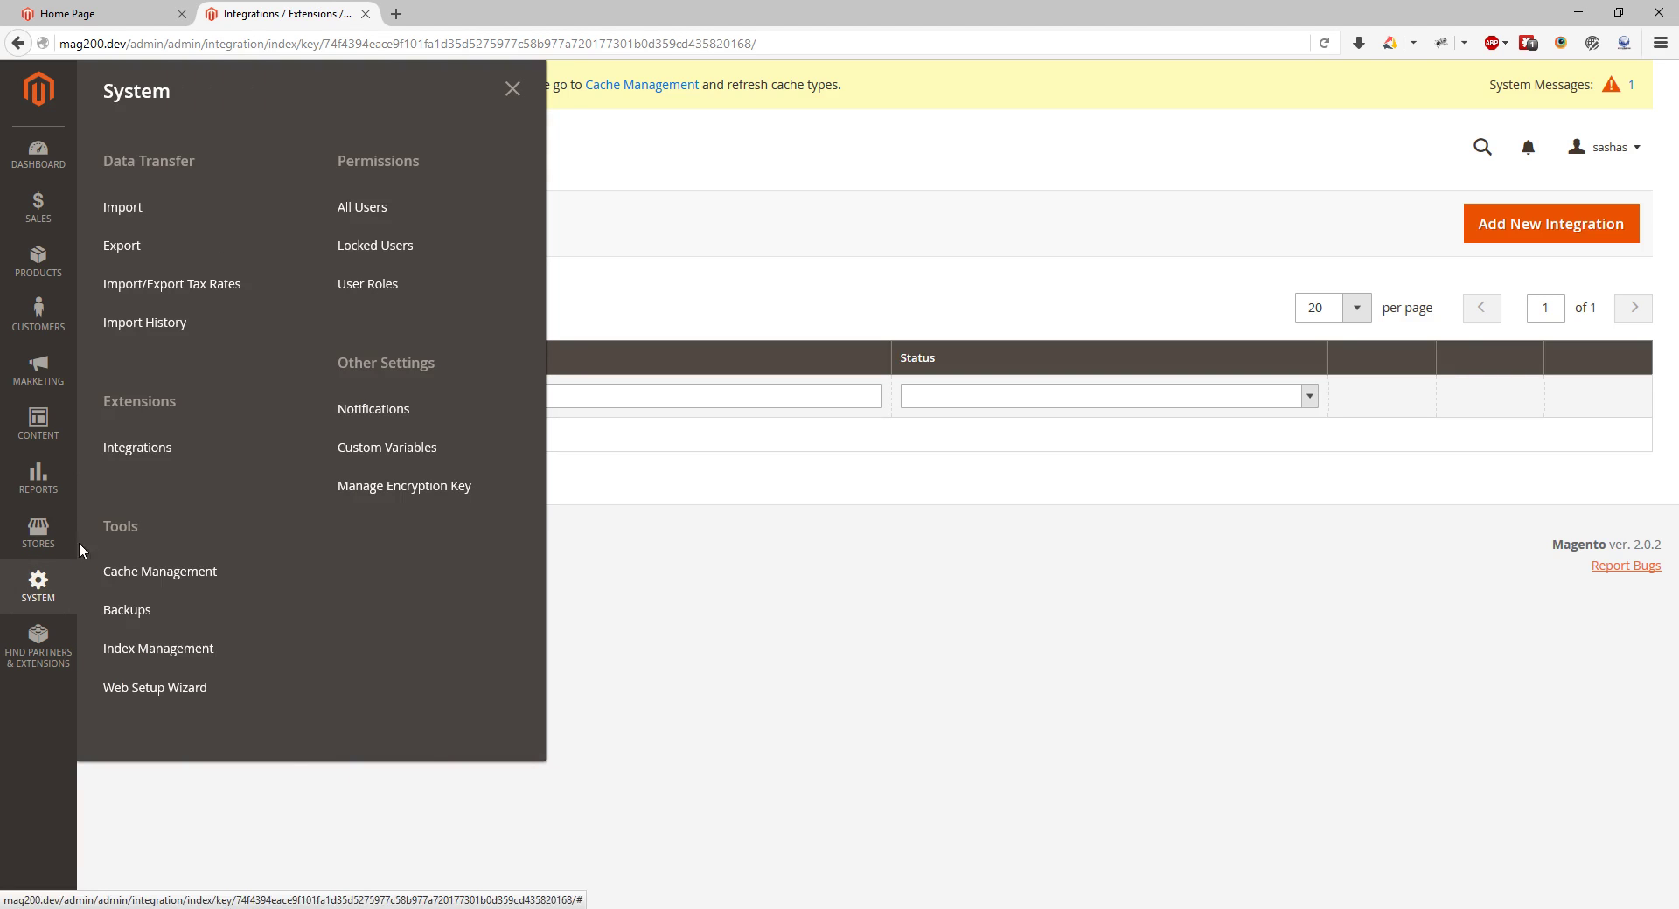
{"action": "left_click", "coordinate": [232, 576]}
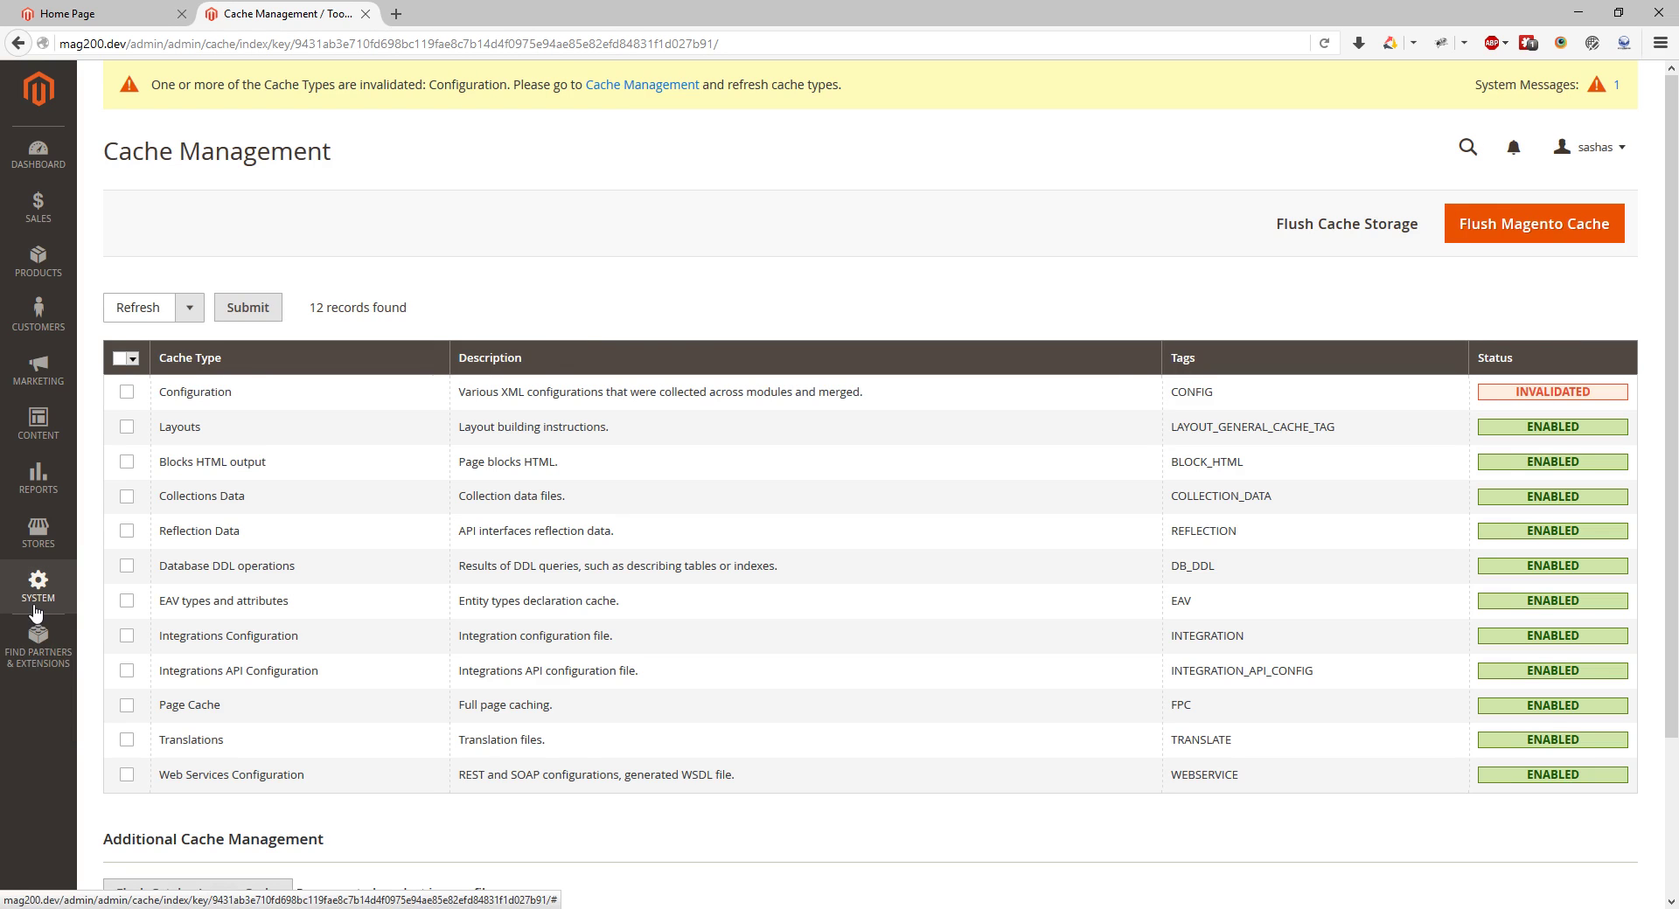
- Open the Backups page and look over the system, database and media, and database backup options
{"action": "left_click", "coordinate": [35, 586]}
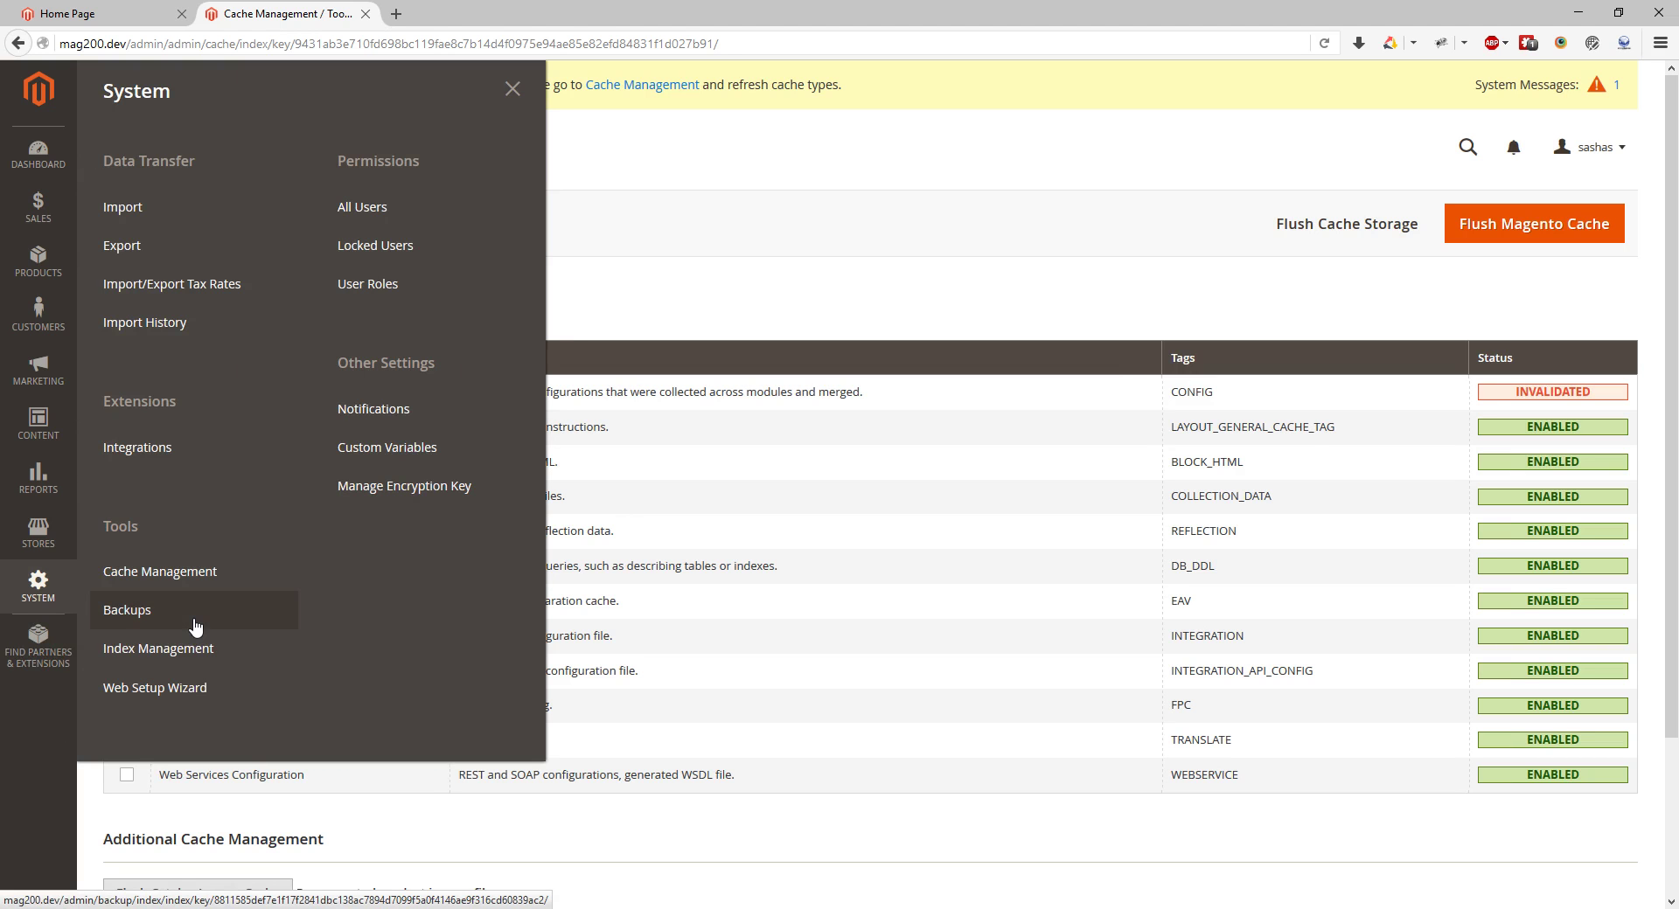
{"action": "left_click", "coordinate": [195, 626]}
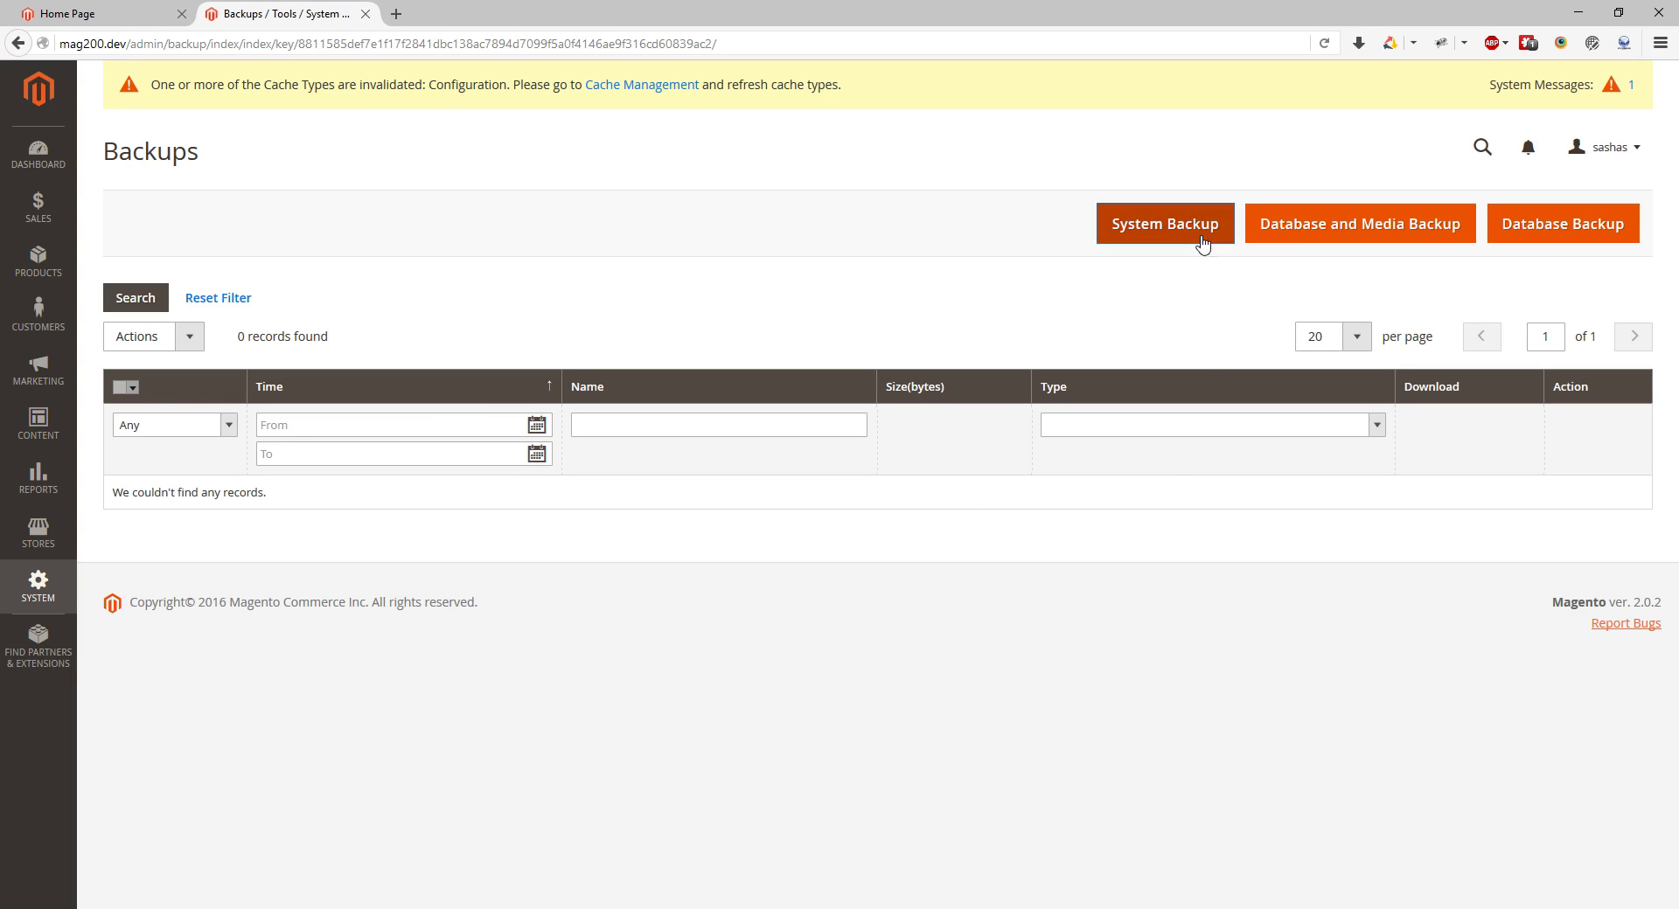
{"action": "left_click", "coordinate": [1435, 230]}
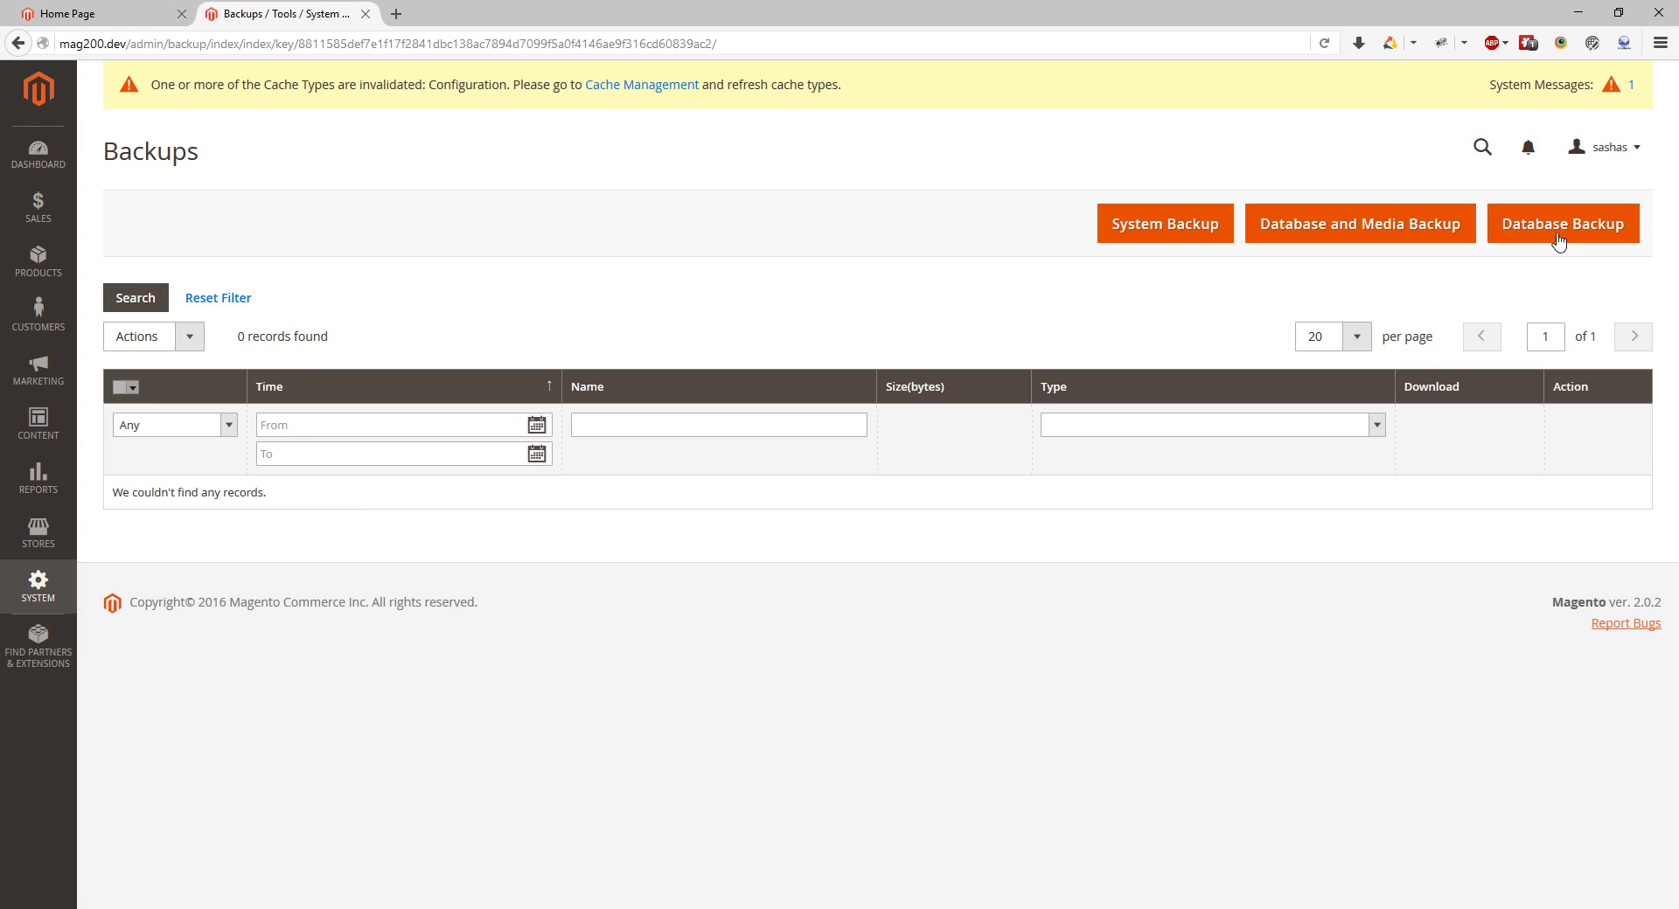
- Open Index Management and view the update actions available for the indexers without applying any
{"action": "left_click", "coordinate": [7, 592]}
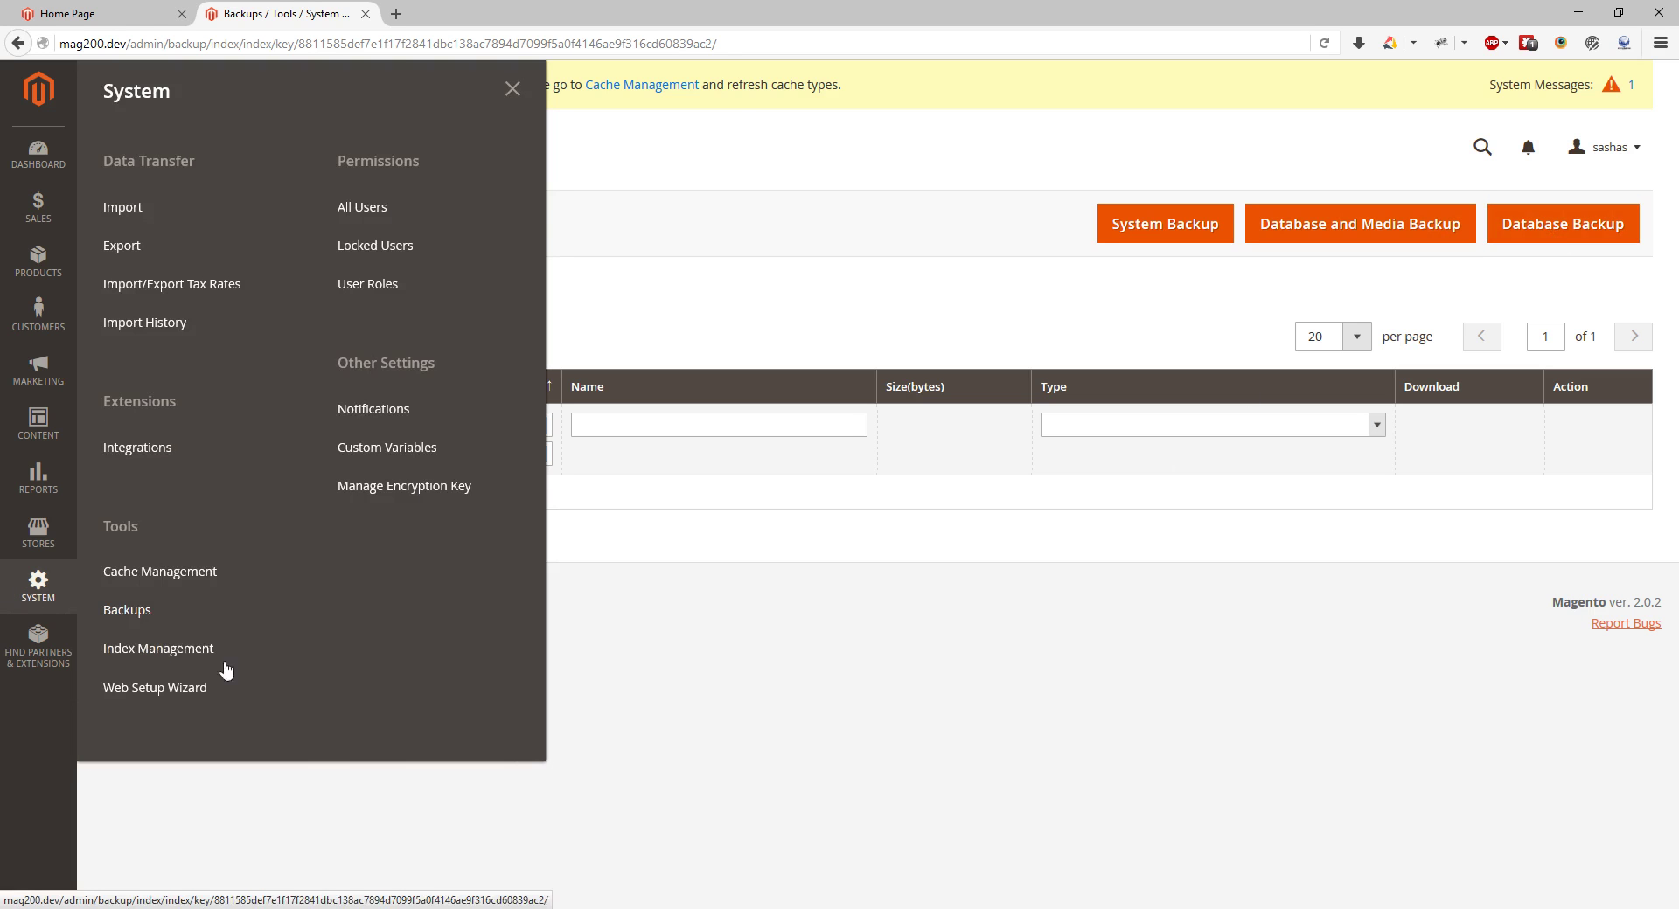
{"action": "left_click", "coordinate": [203, 656]}
{"action": "left_click", "coordinate": [203, 657]}
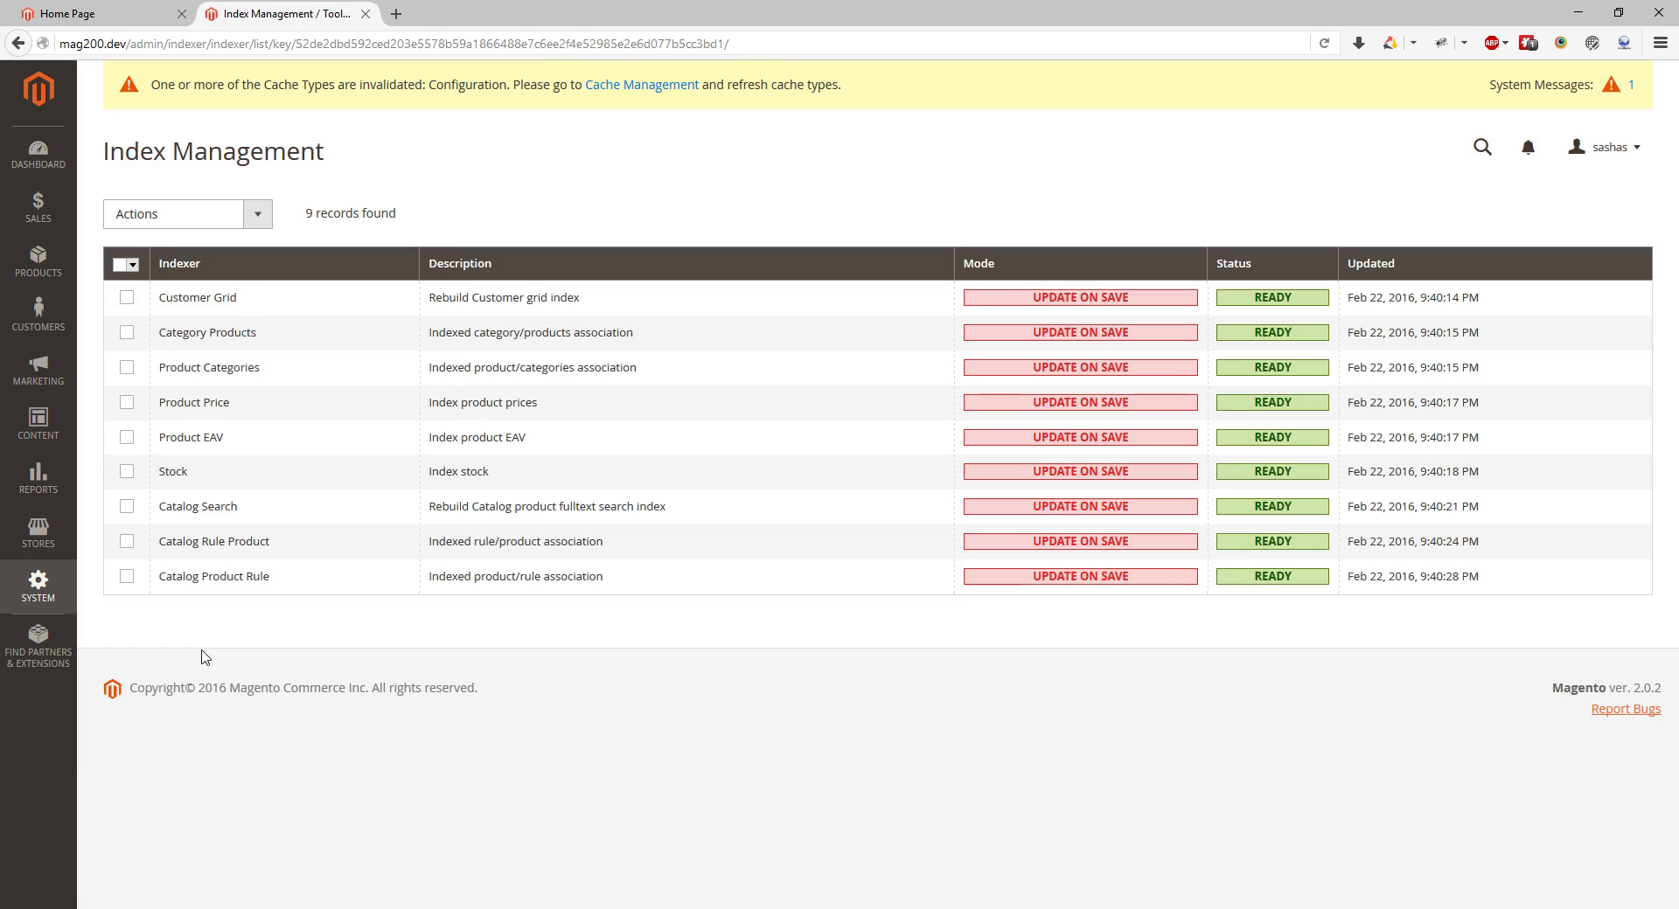
{"action": "left_click", "coordinate": [175, 214]}
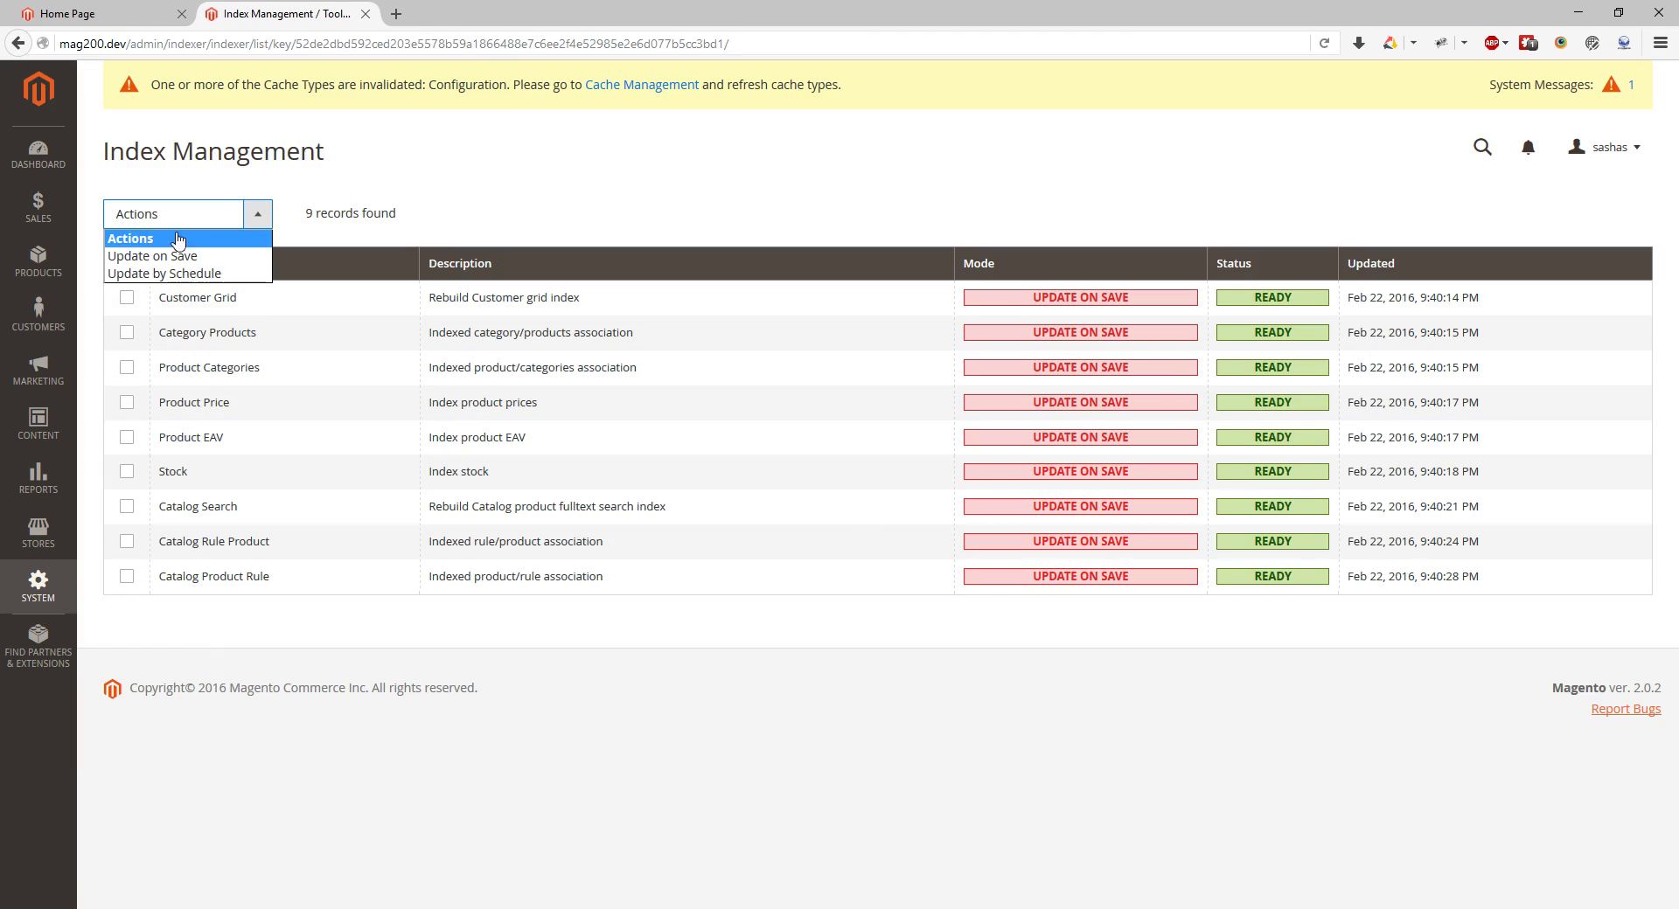
{"action": "left_click", "coordinate": [231, 217]}
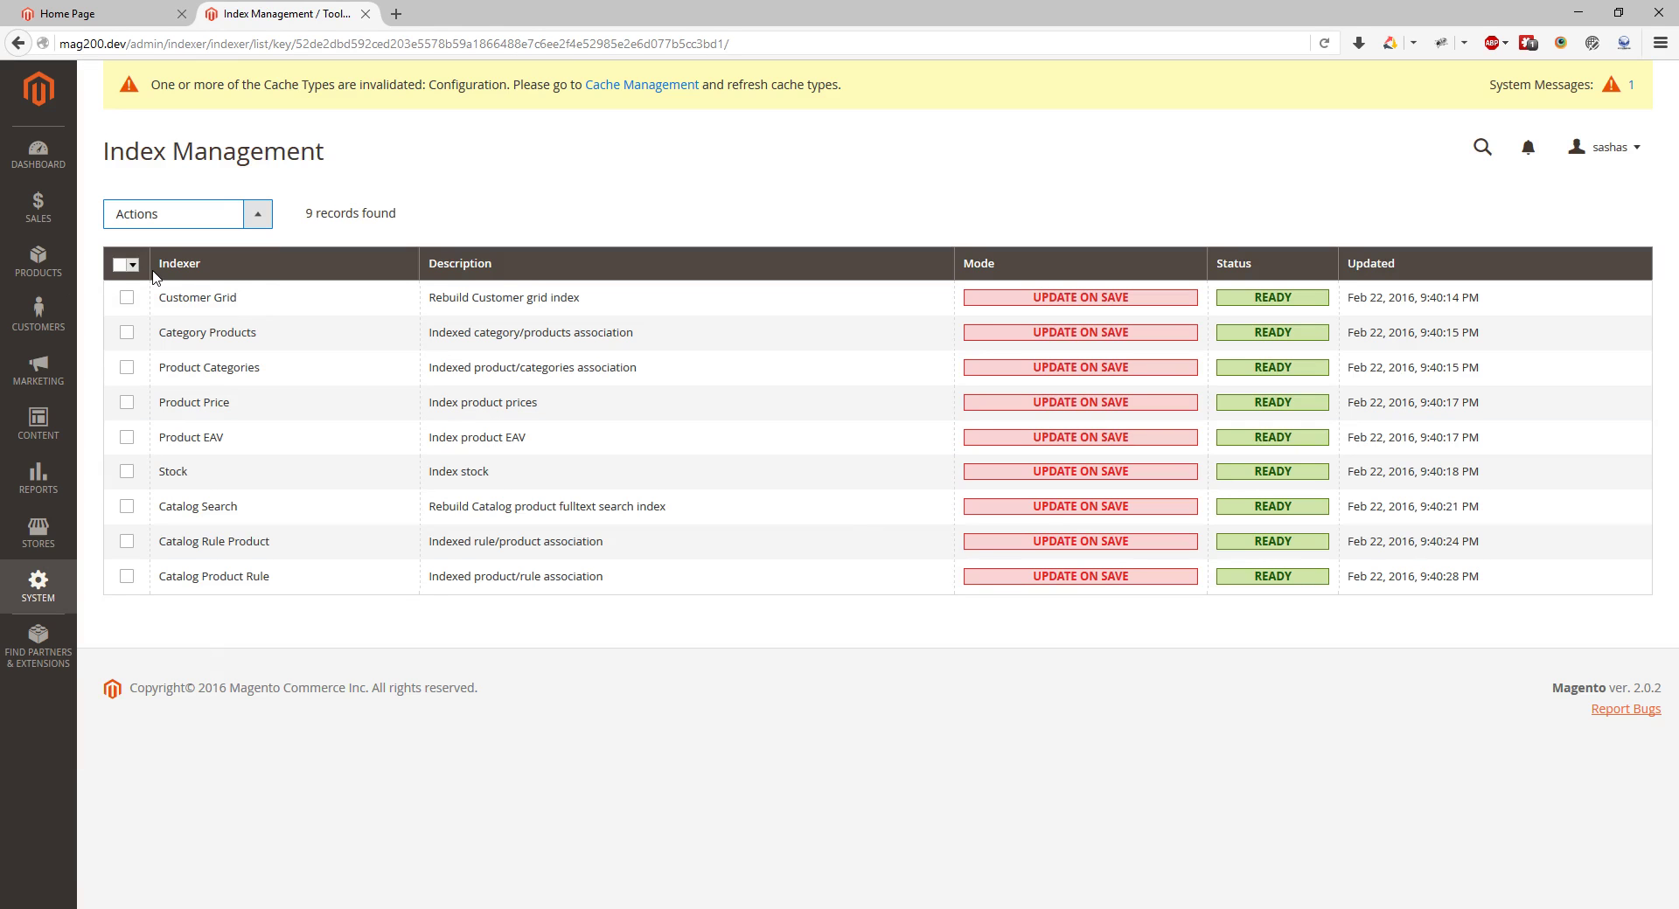
{"action": "left_click", "coordinate": [165, 224]}
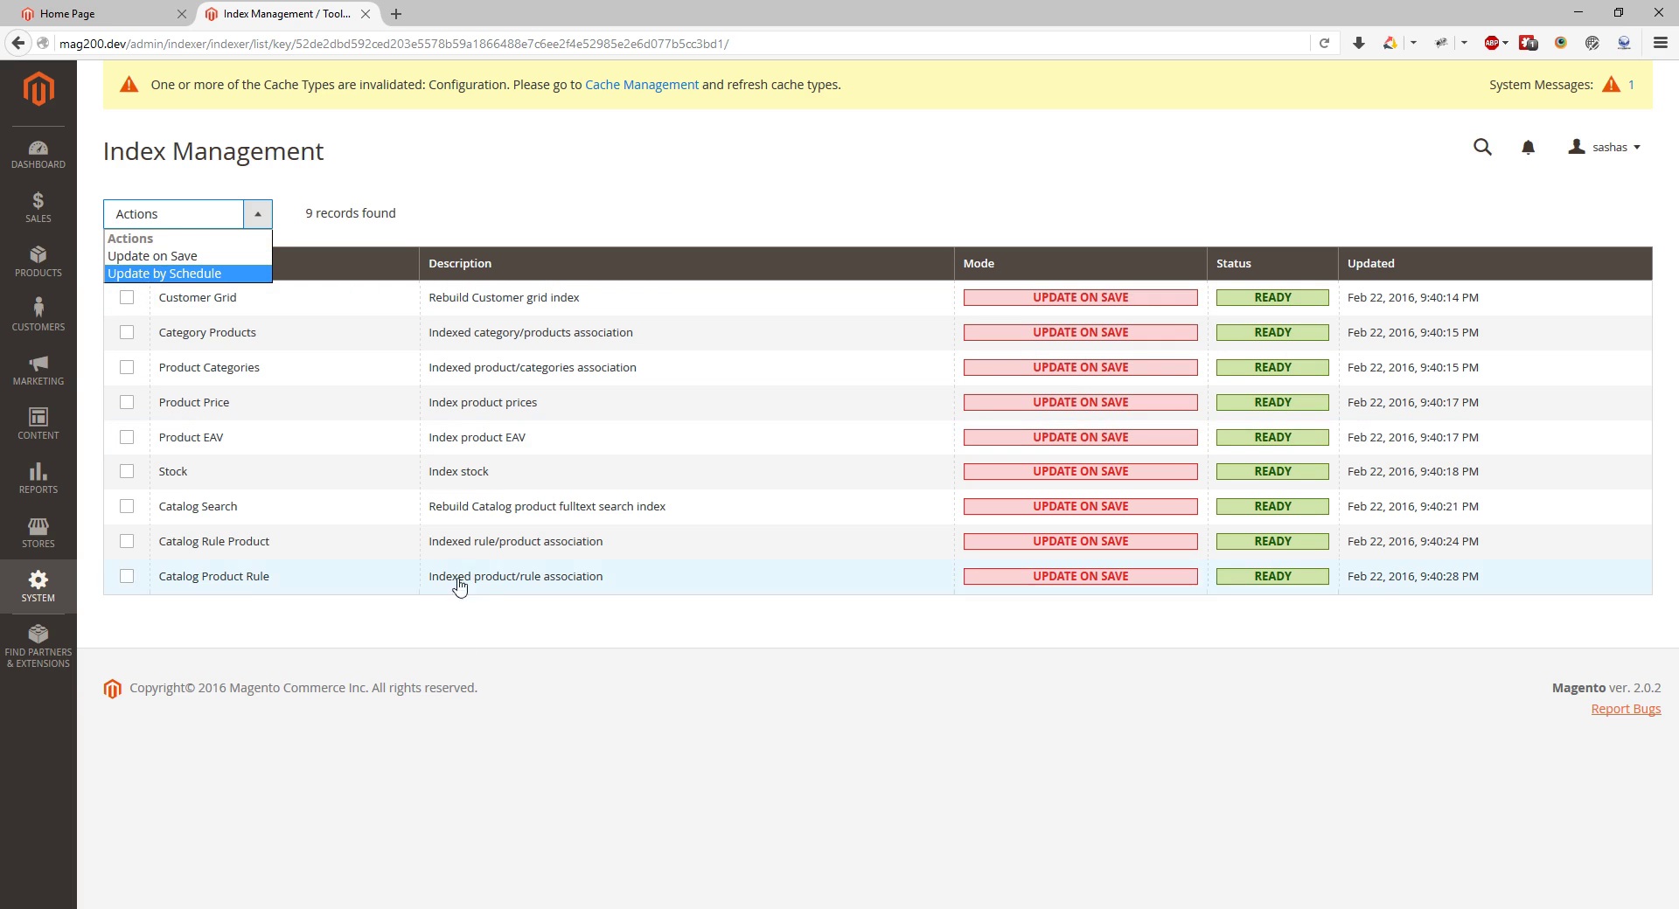
{"action": "left_click", "coordinate": [466, 658]}
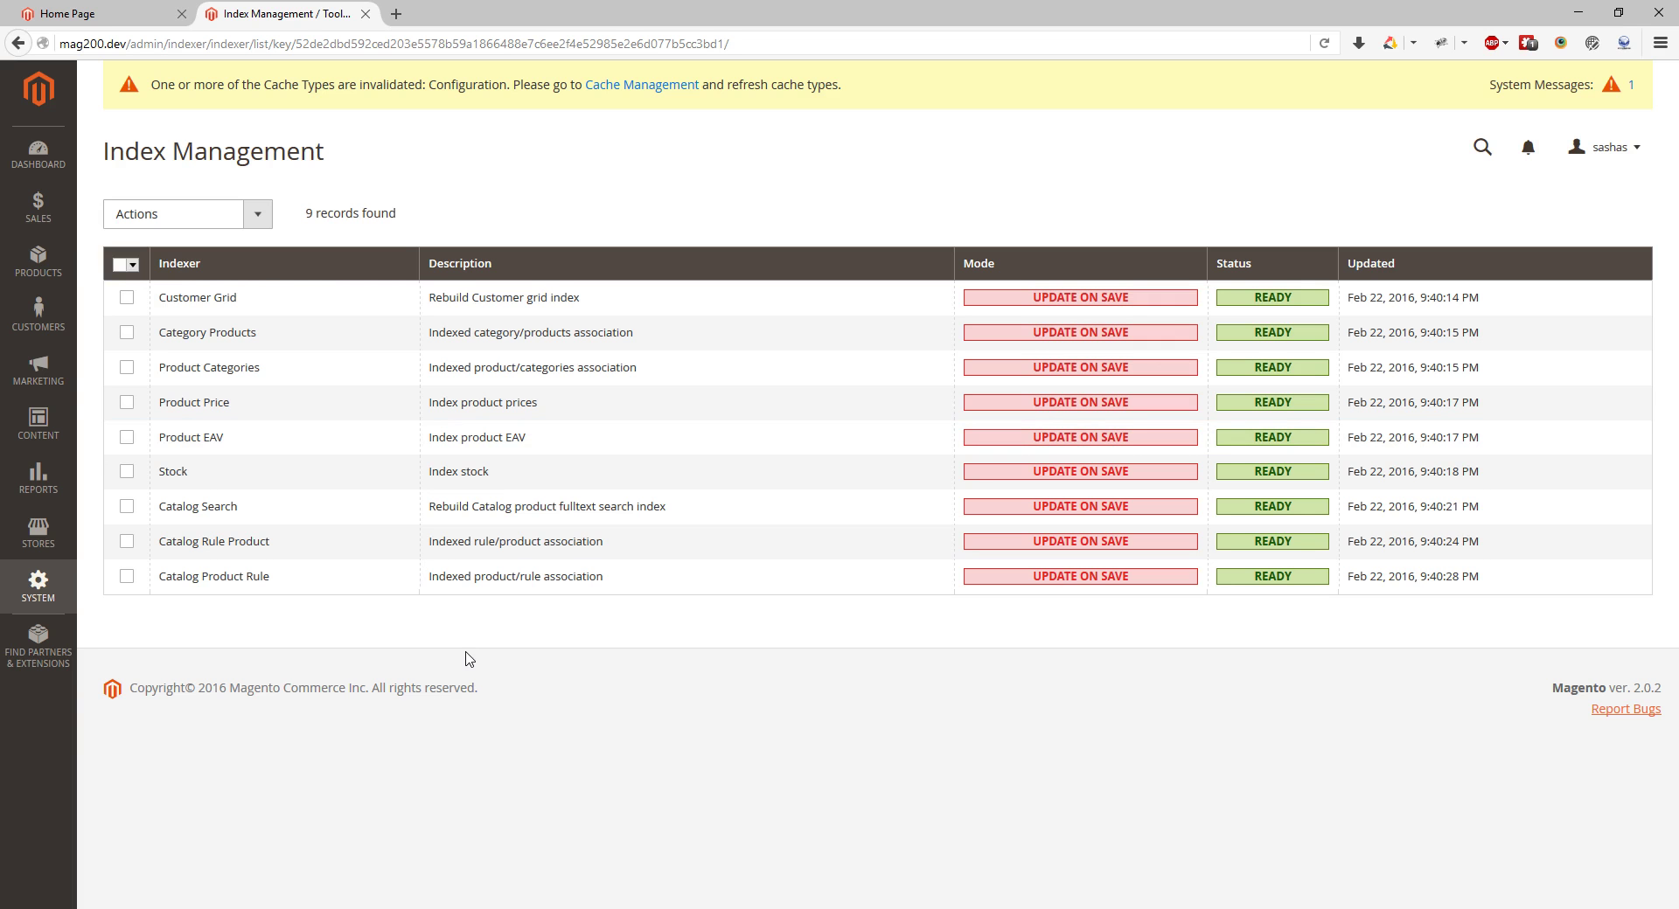
- View the tasks offered by the Web Setup Wizard and return to the admin's System options
{"action": "left_click", "coordinate": [10, 598]}
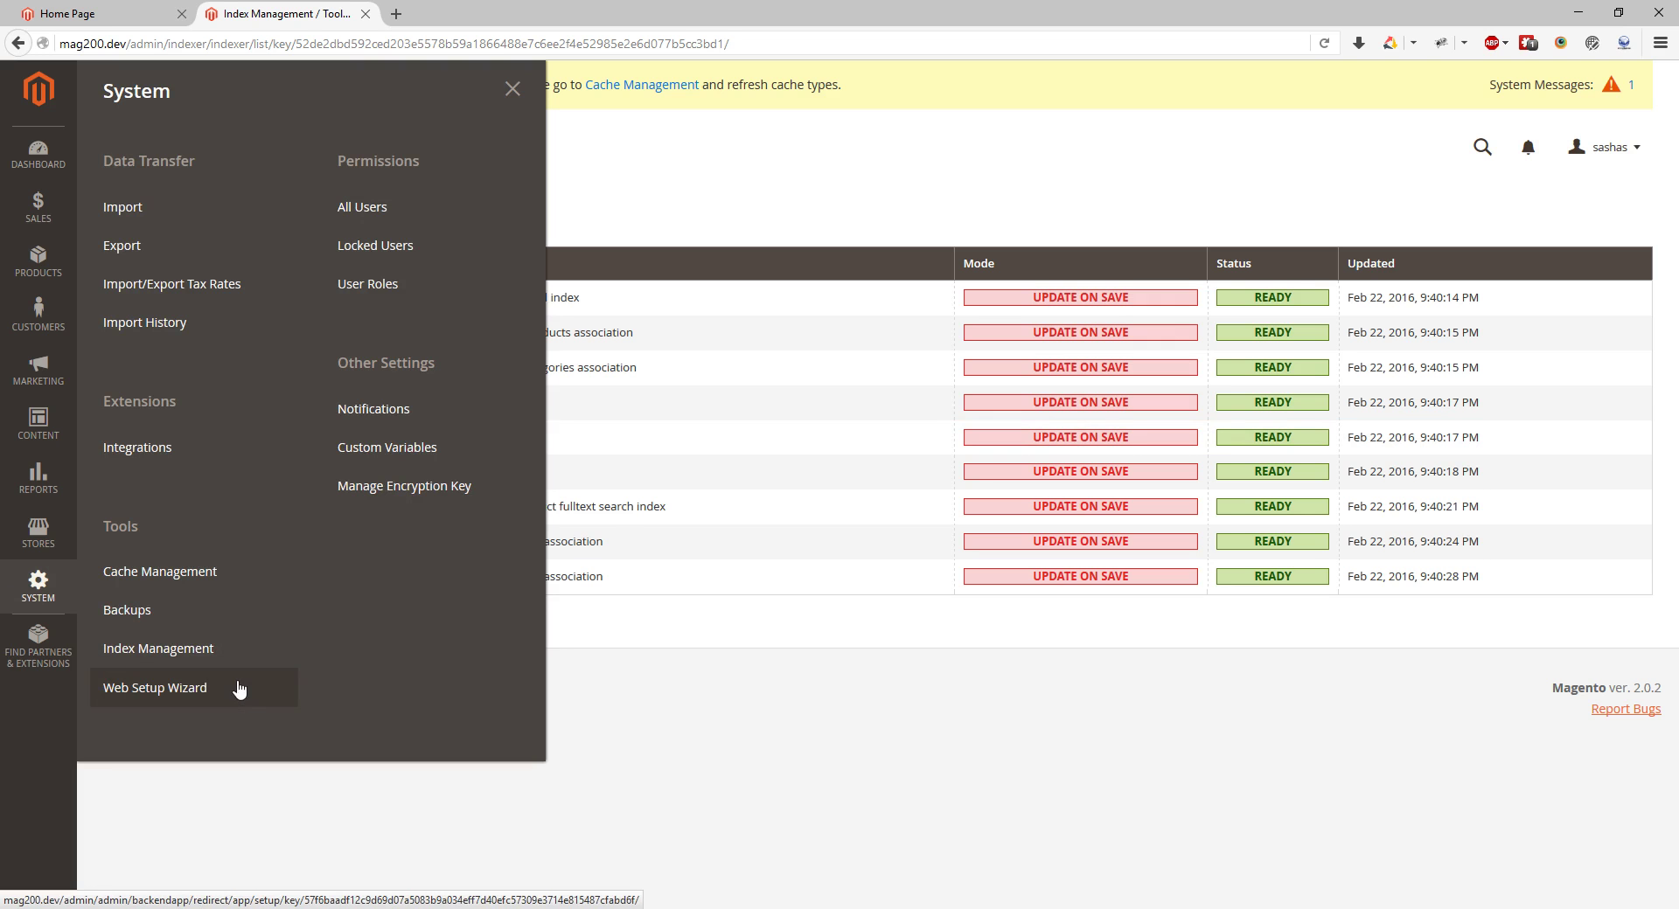
{"action": "left_click", "coordinate": [208, 687]}
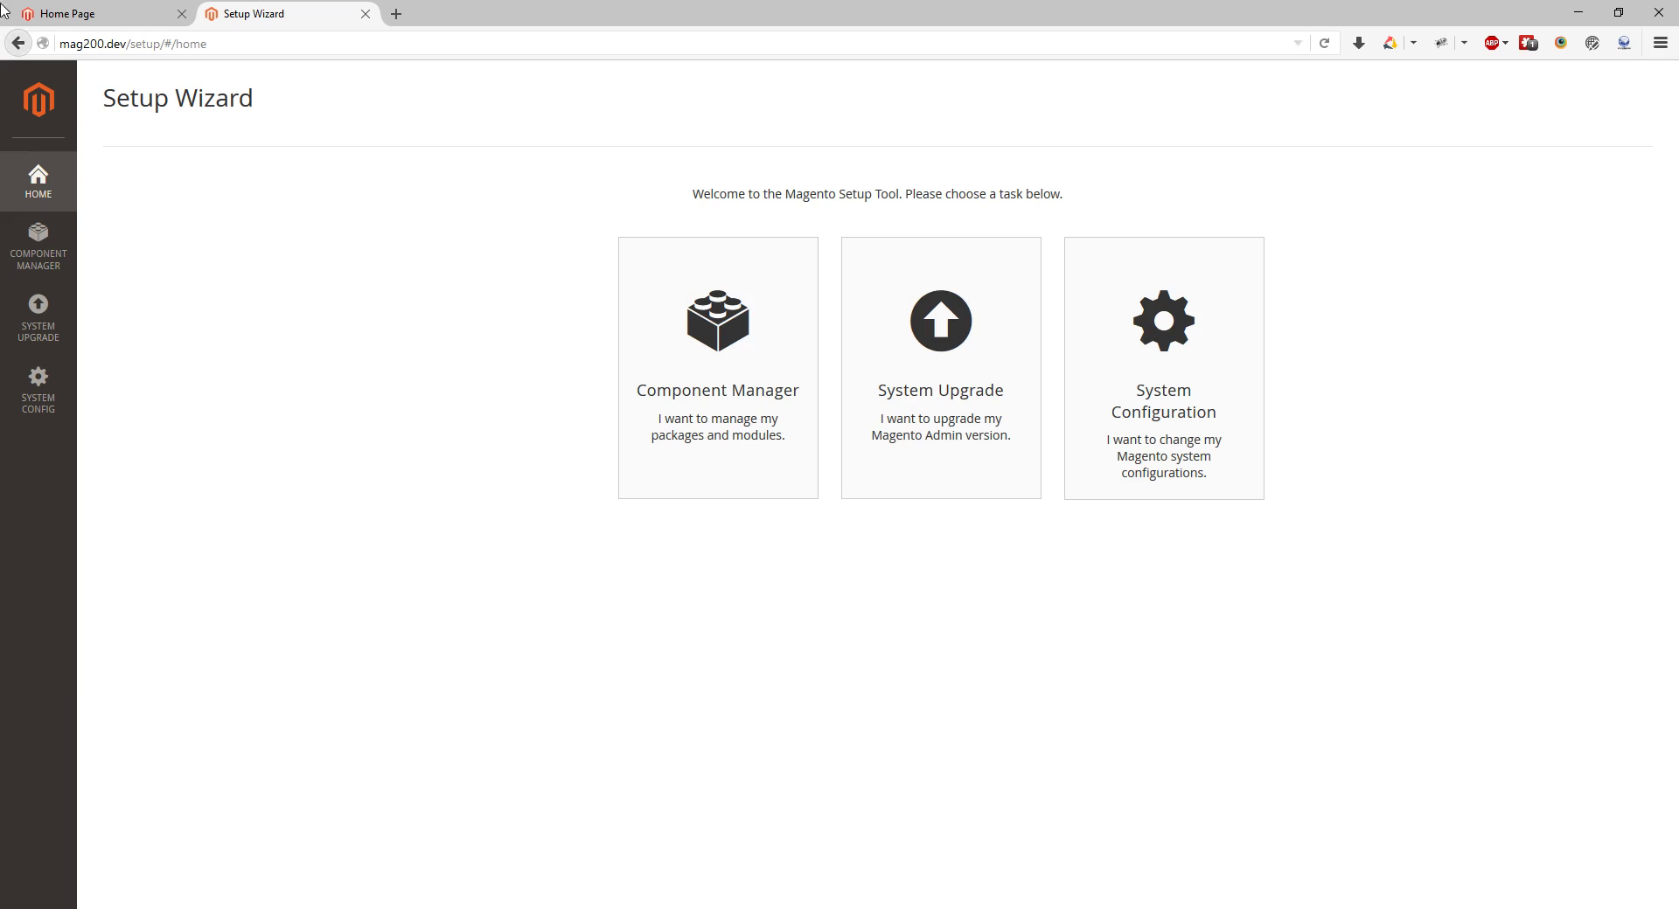
{"action": "left_click", "coordinate": [16, 45]}
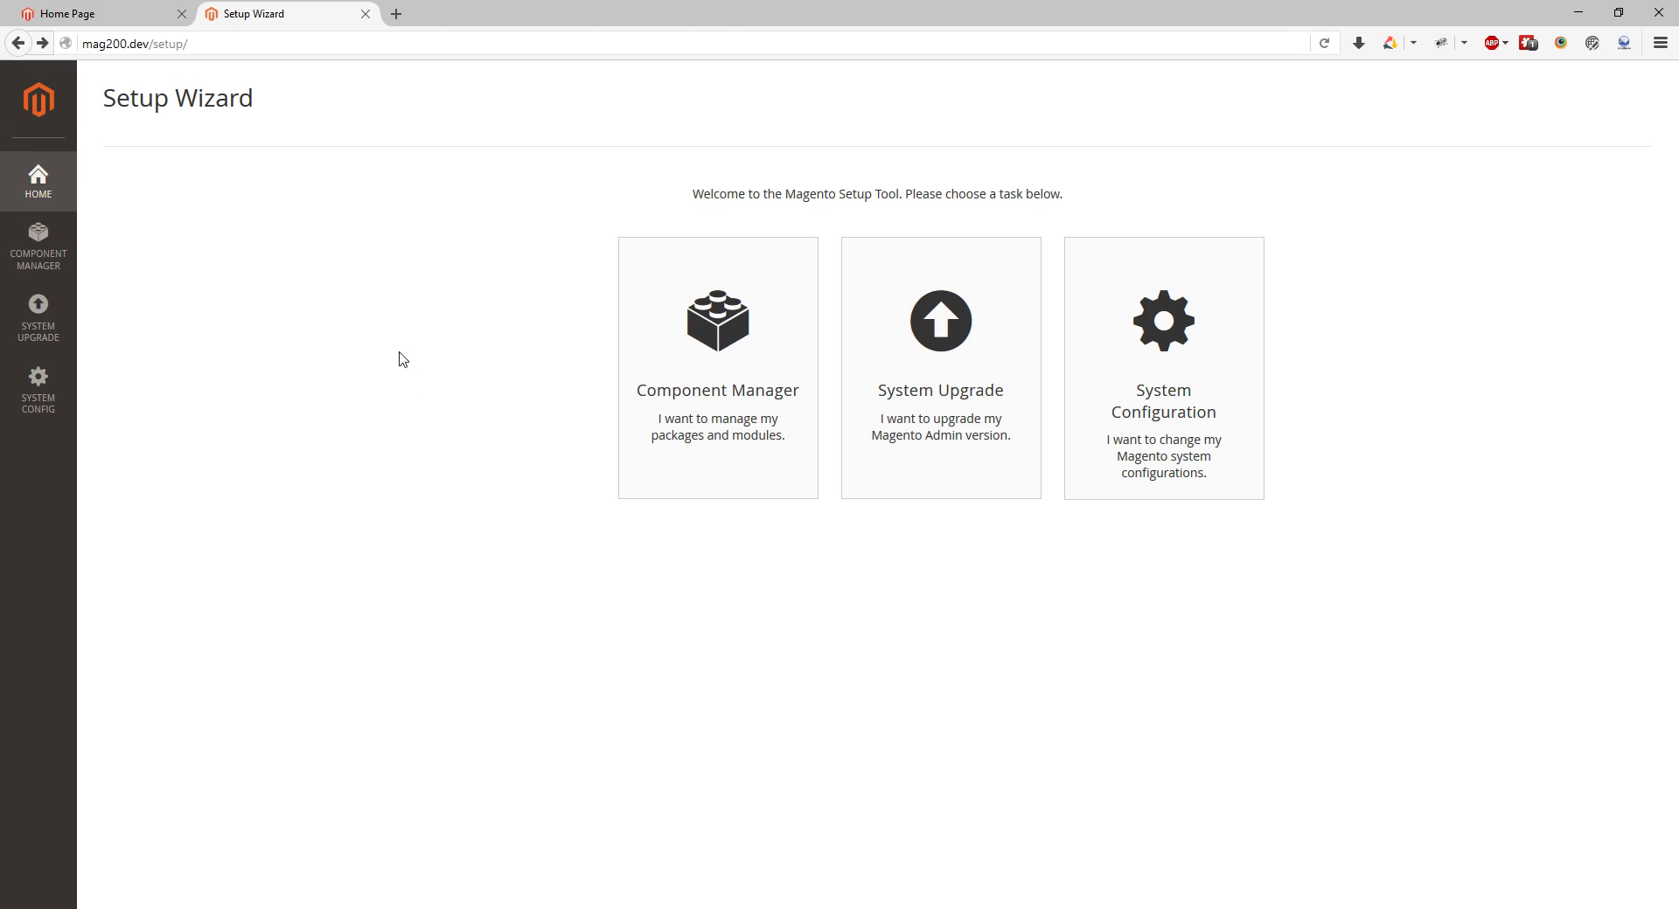
{"action": "left_click", "coordinate": [18, 42]}
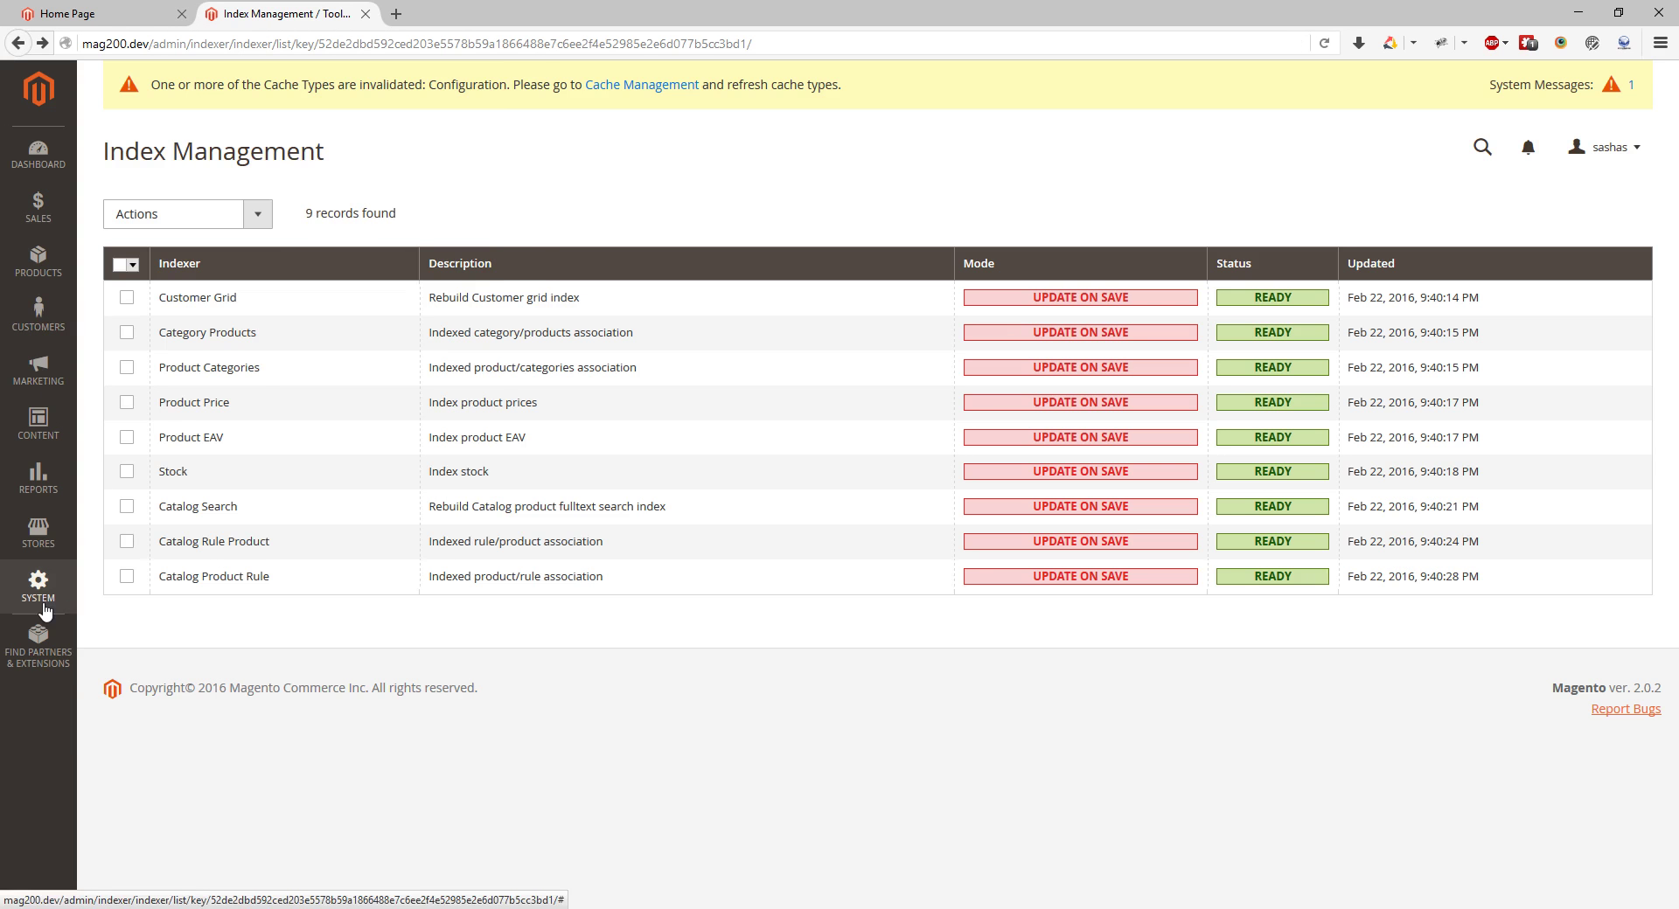
{"action": "left_click", "coordinate": [39, 605]}
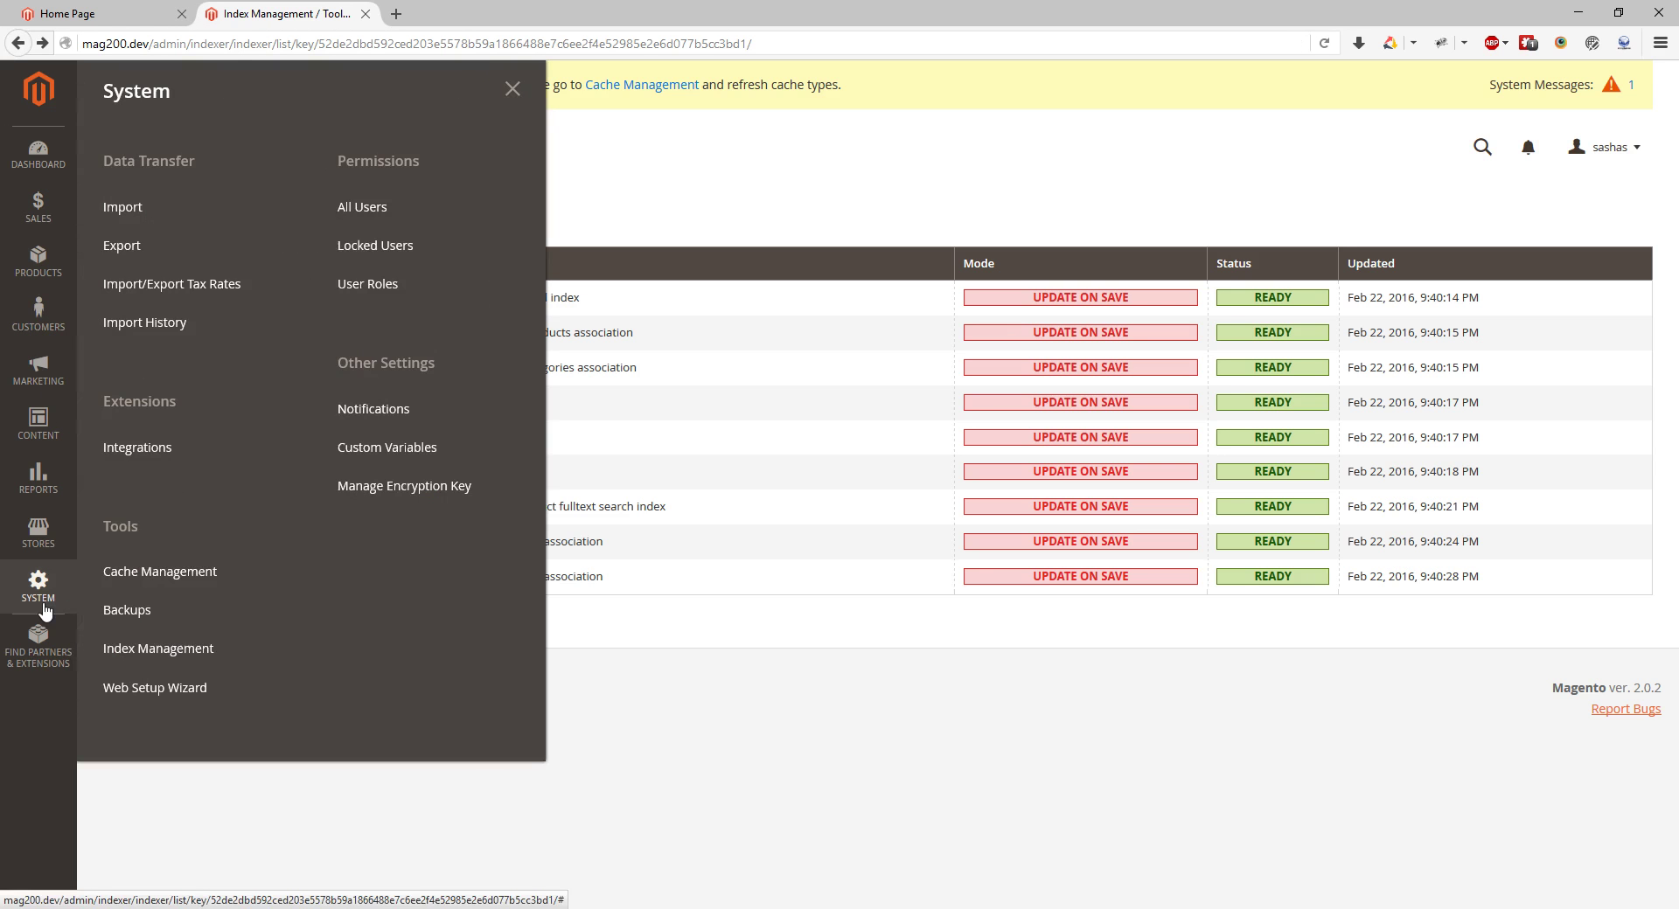
- View the list of all admin users and the Locked Users page under Permissions
{"action": "left_click", "coordinate": [463, 207]}
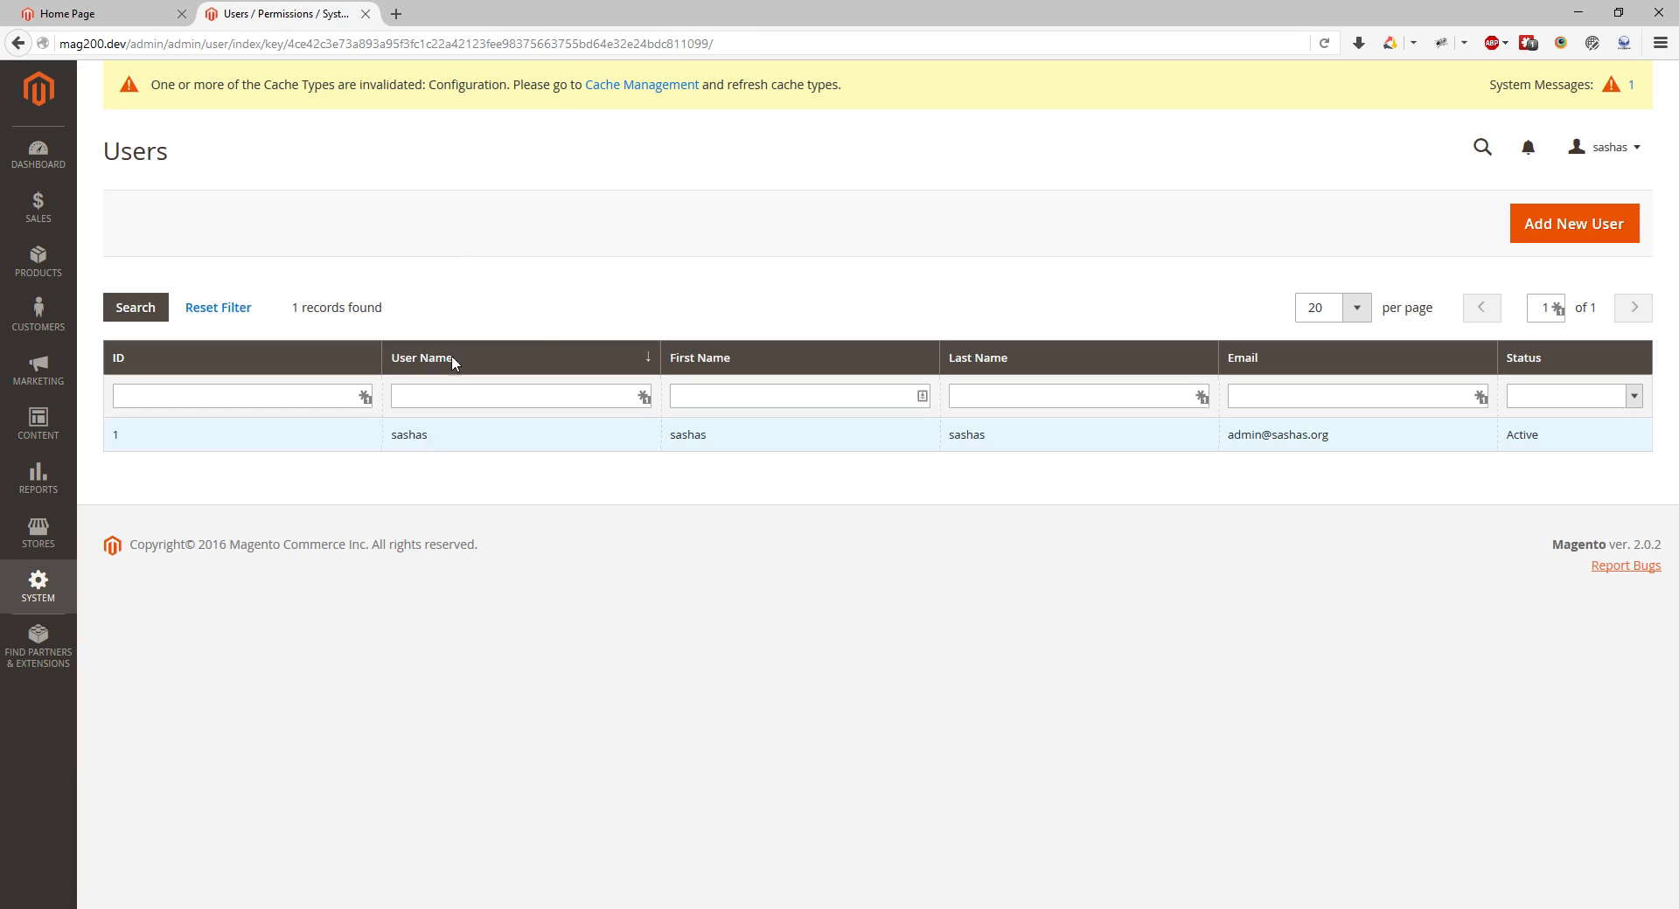
{"action": "left_click", "coordinate": [28, 588]}
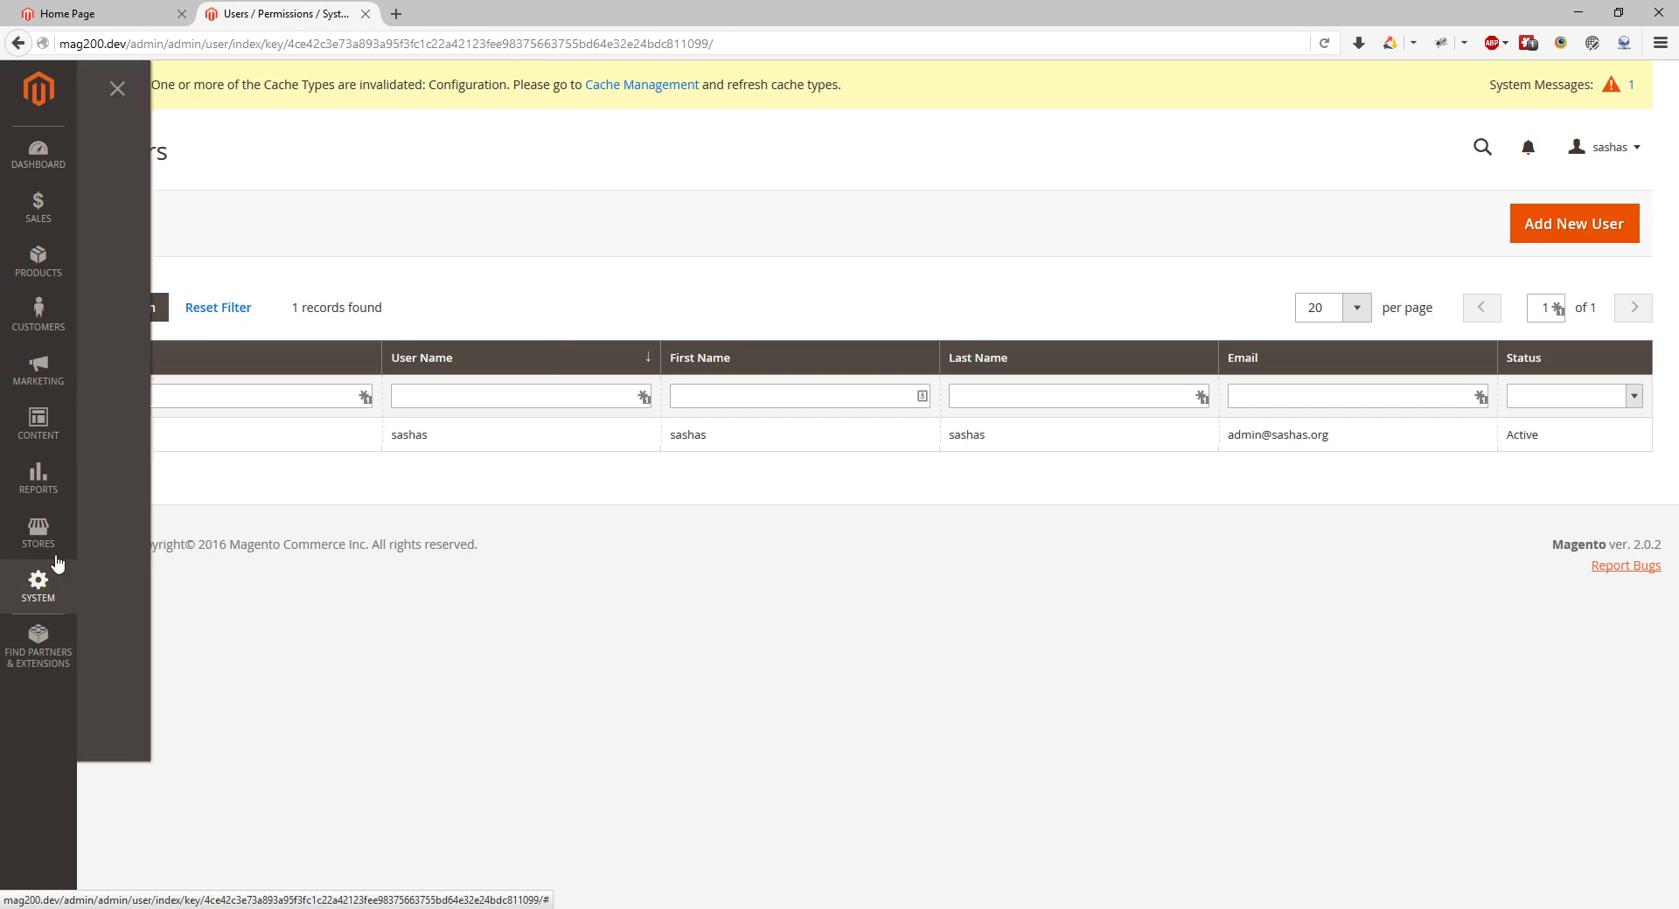
{"action": "left_click", "coordinate": [369, 247]}
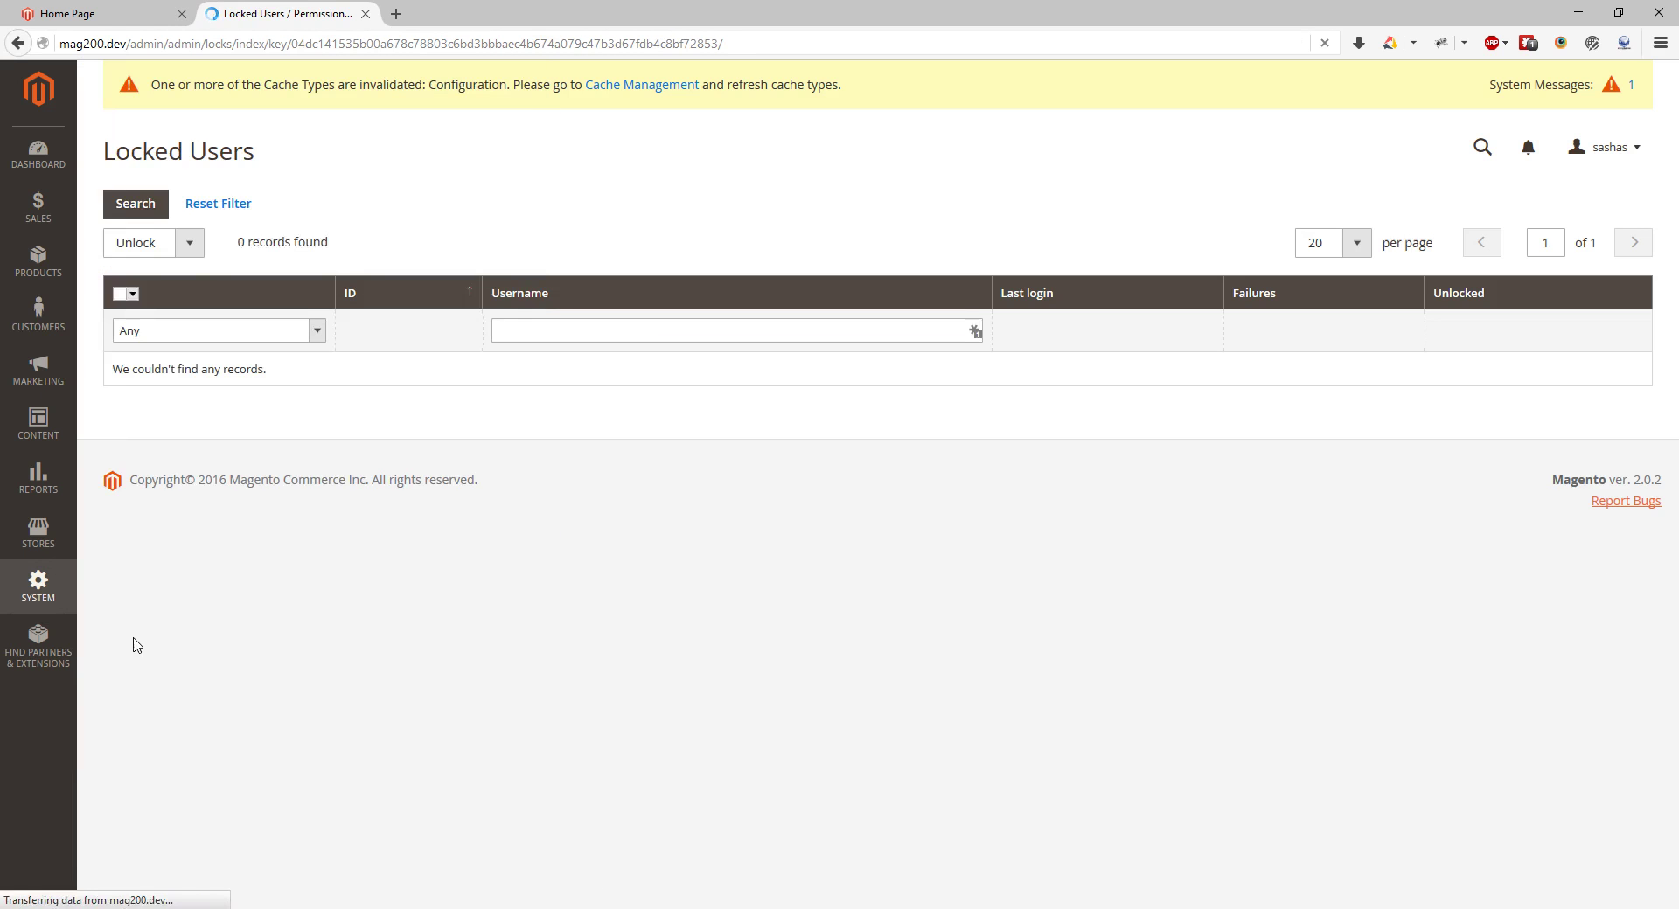
- Open the Administrators role from User Roles and view its resource access and assigned users
{"action": "left_click", "coordinate": [39, 588]}
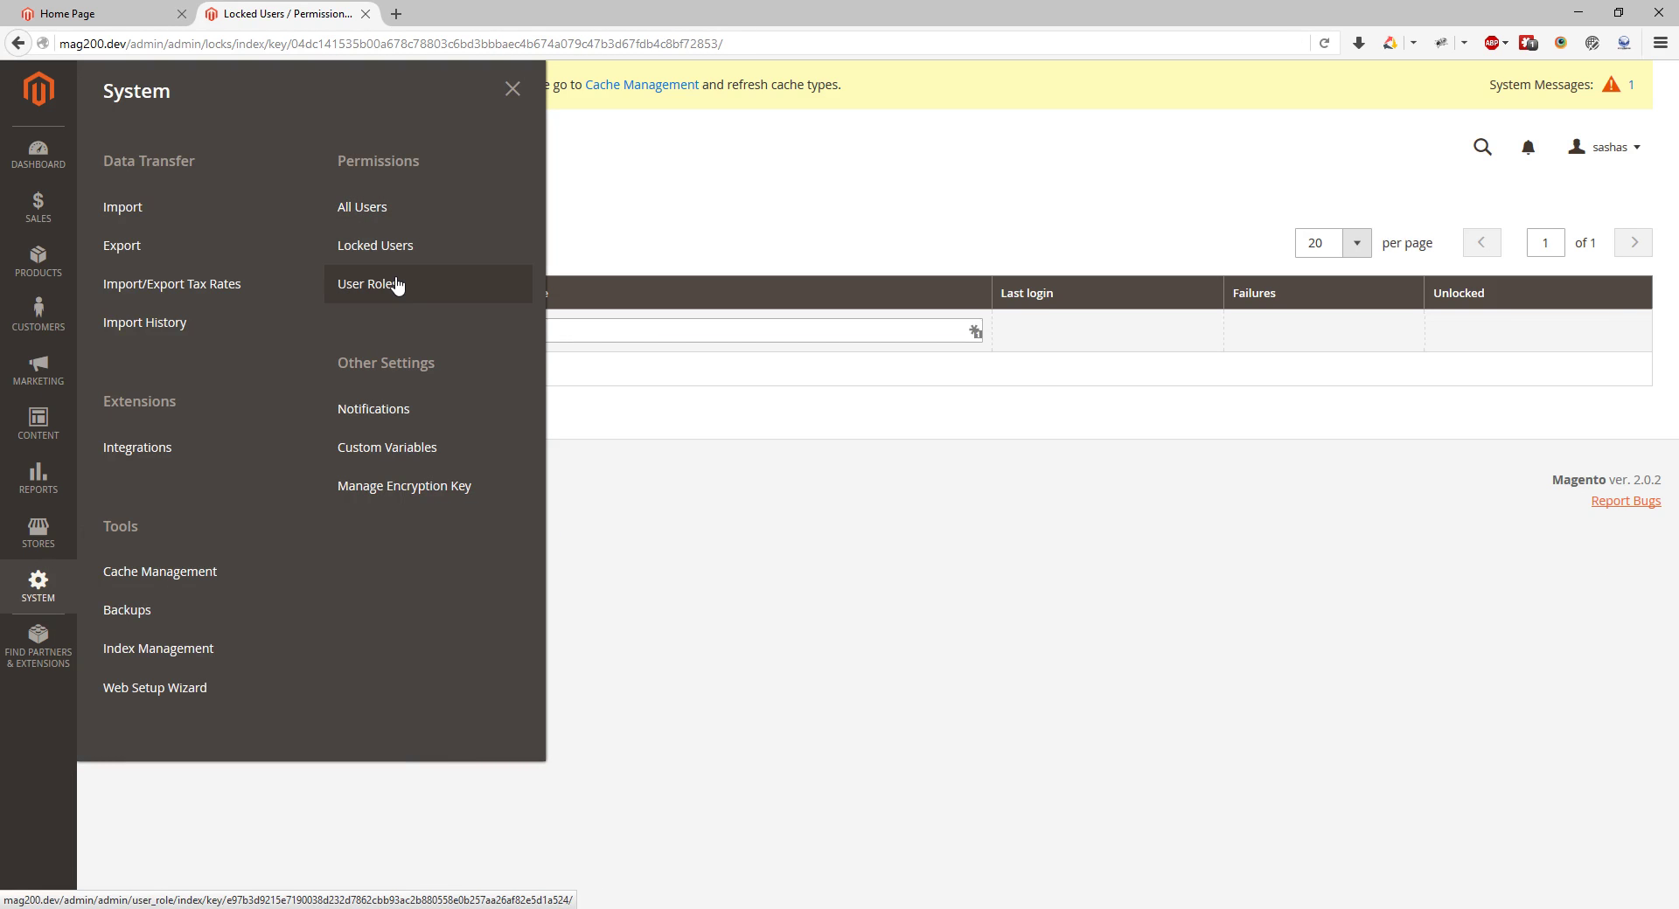
{"action": "left_click", "coordinate": [367, 284]}
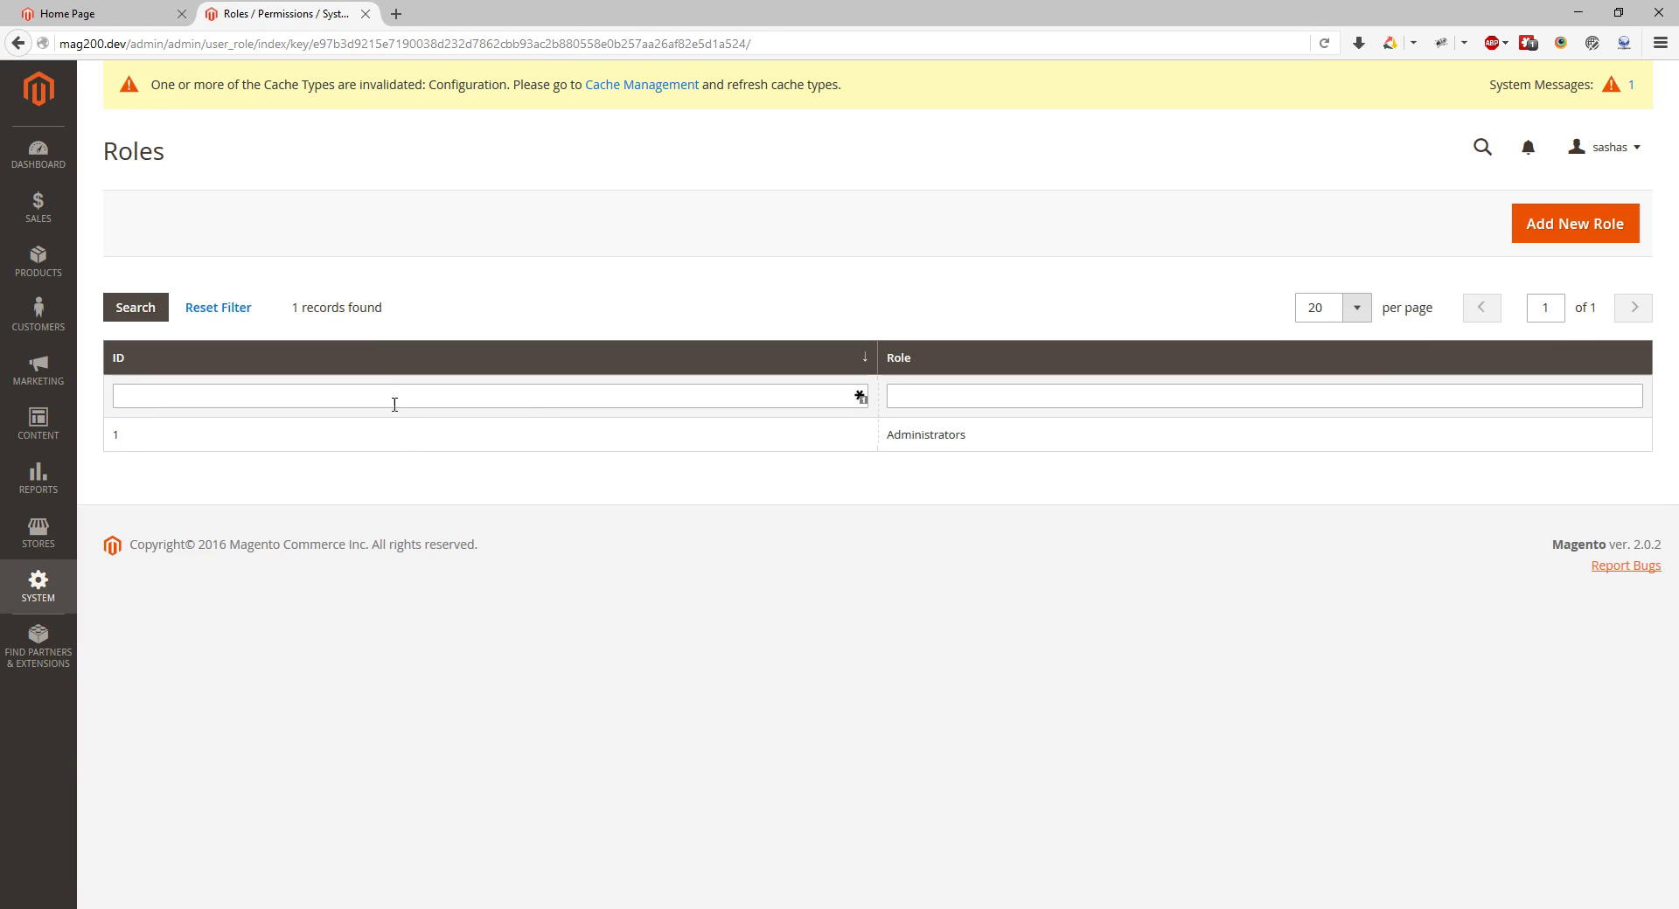
{"action": "left_click", "coordinate": [407, 444]}
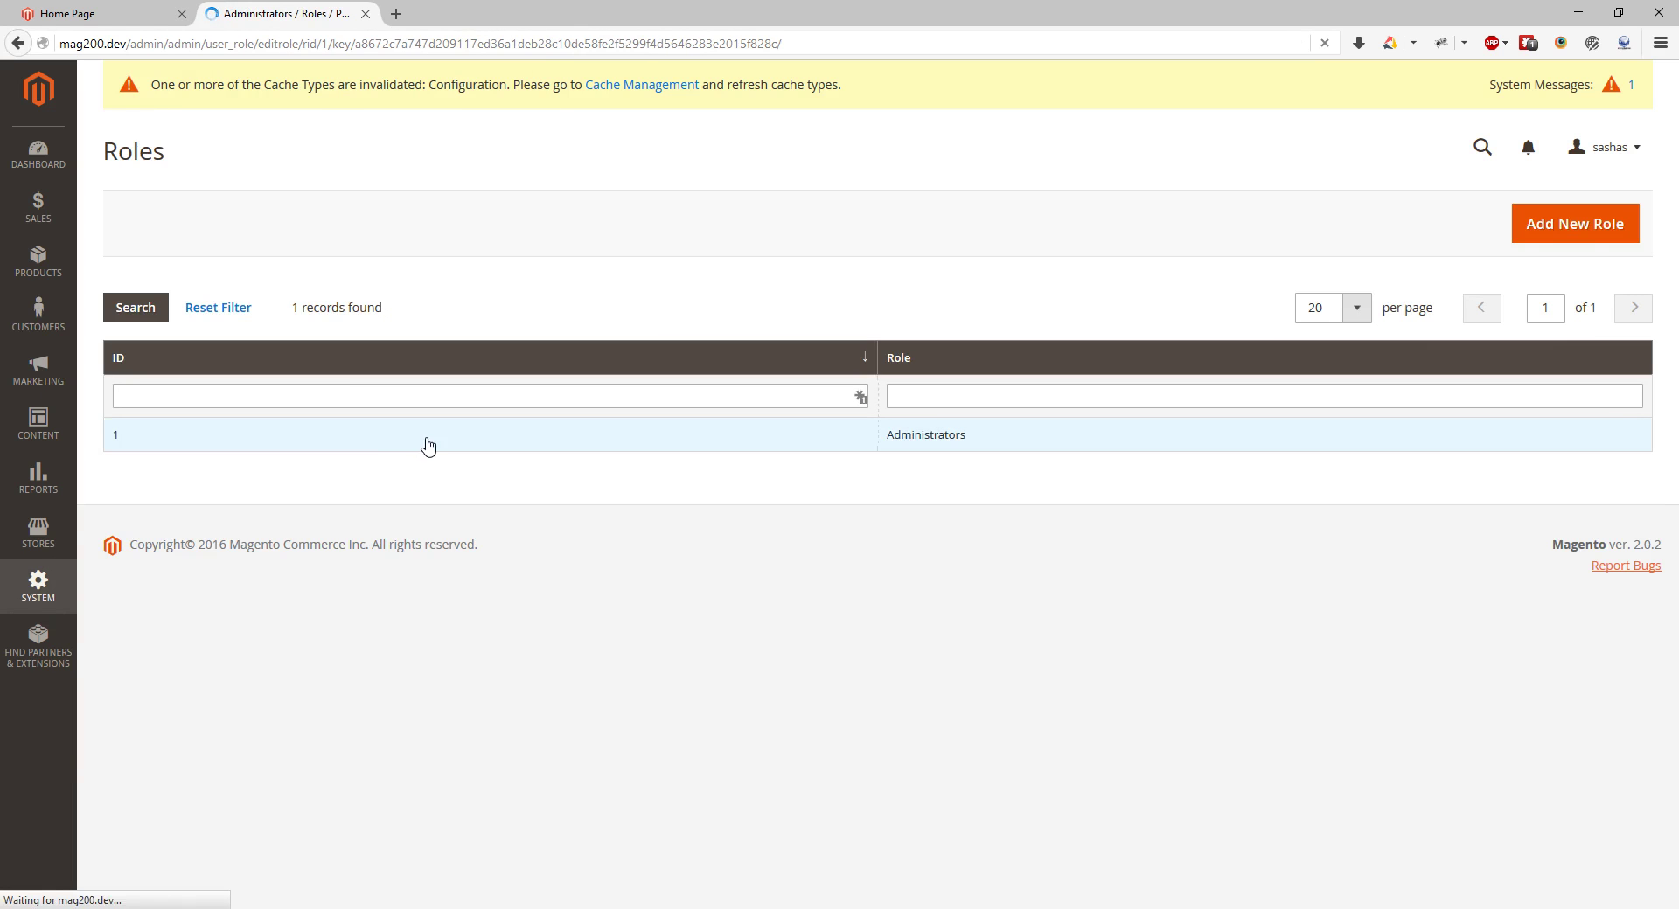
{"action": "left_click", "coordinate": [385, 434]}
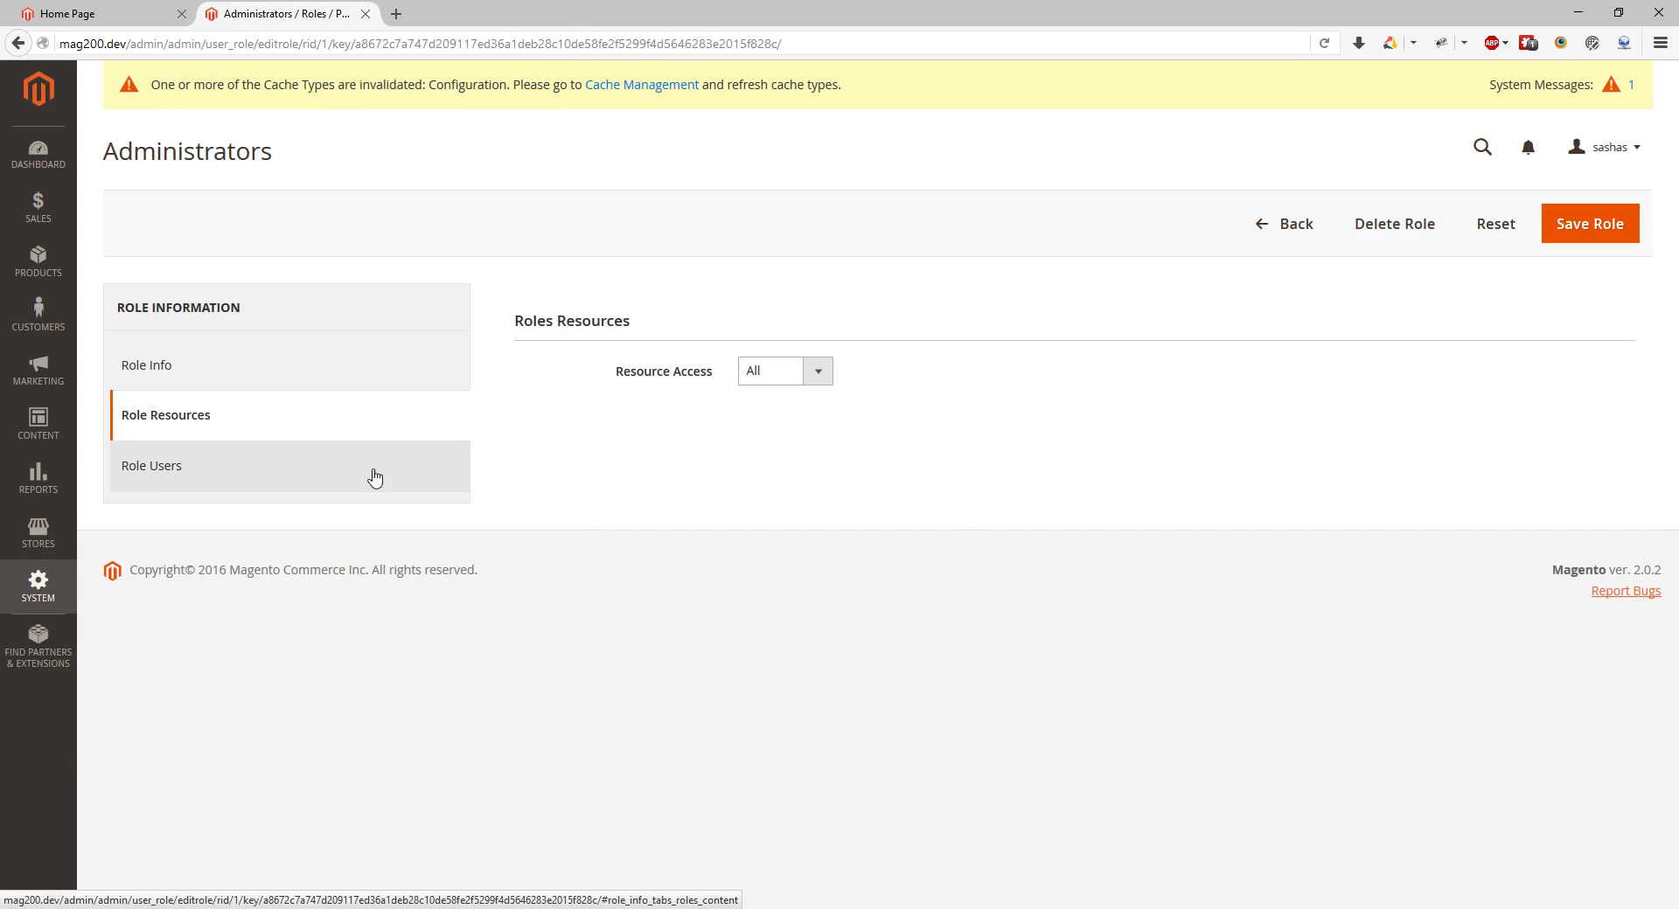
{"action": "left_click", "coordinate": [374, 477]}
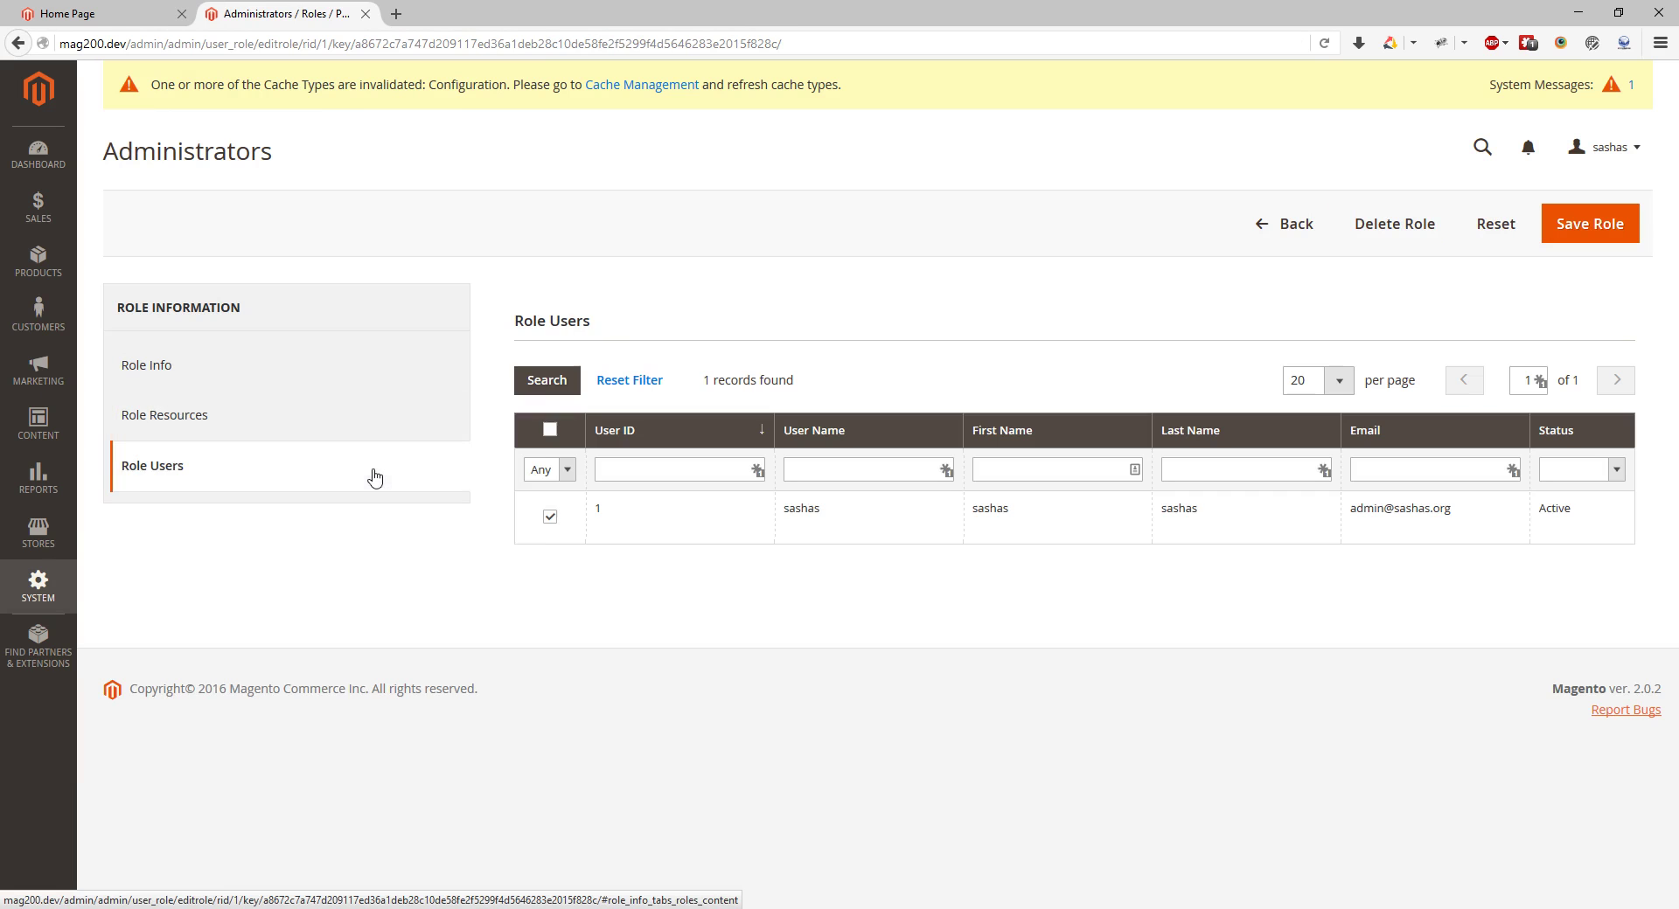
- Open the Notifications page and view the actions available for notifications without applying any
{"action": "left_click", "coordinate": [11, 612]}
{"action": "left_click", "coordinate": [446, 423]}
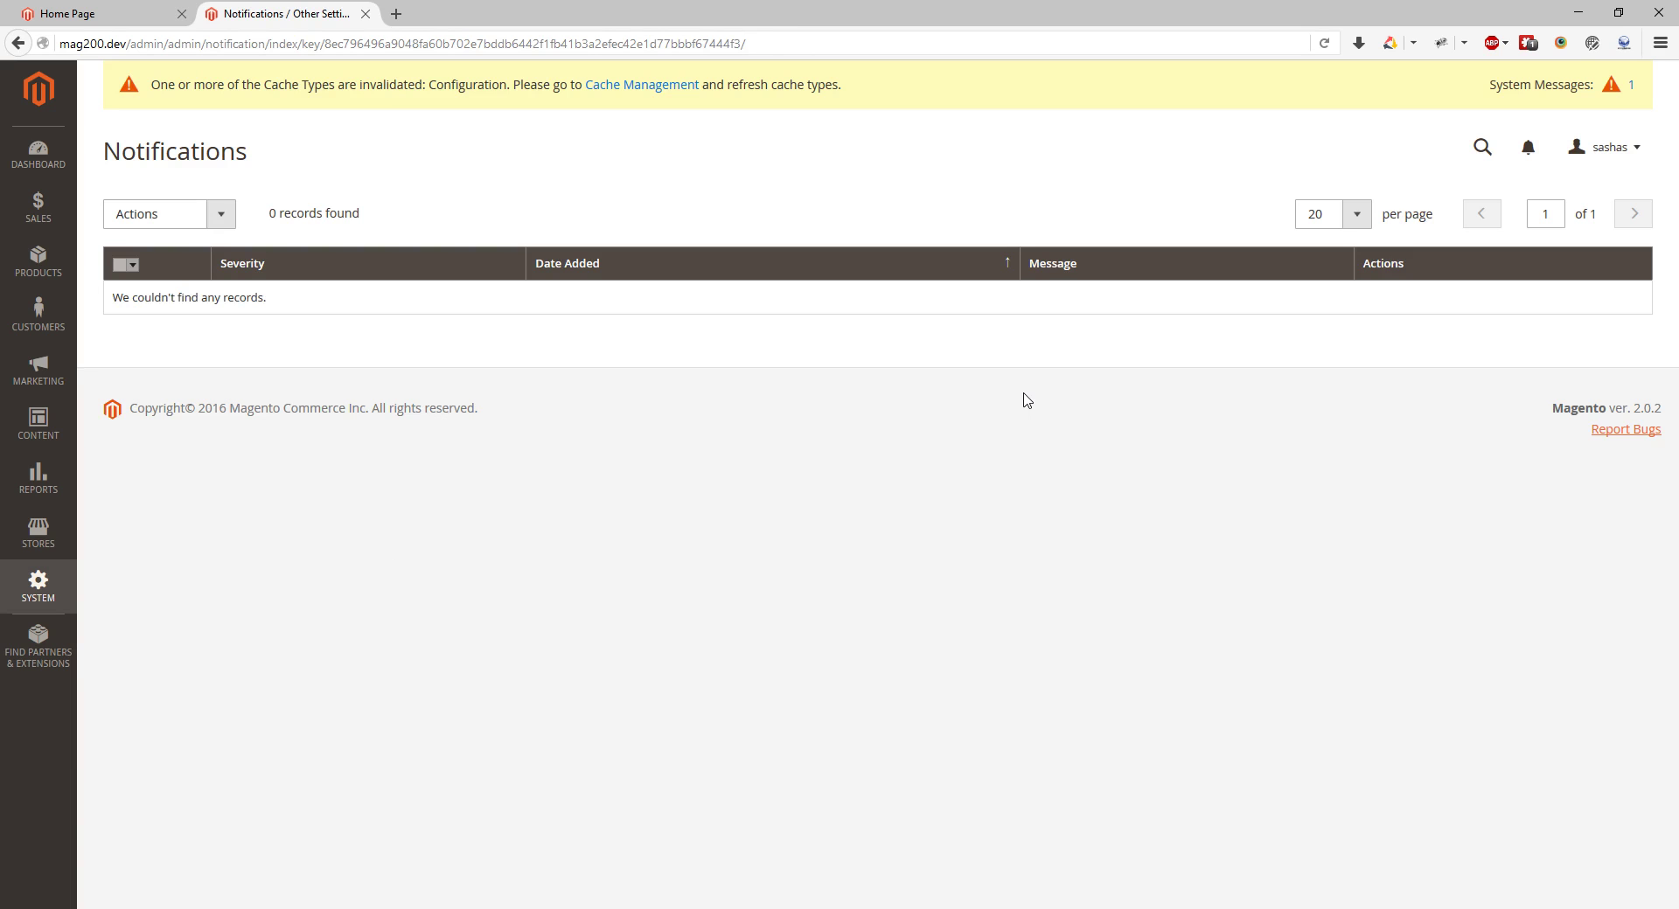
{"action": "left_click", "coordinate": [199, 219]}
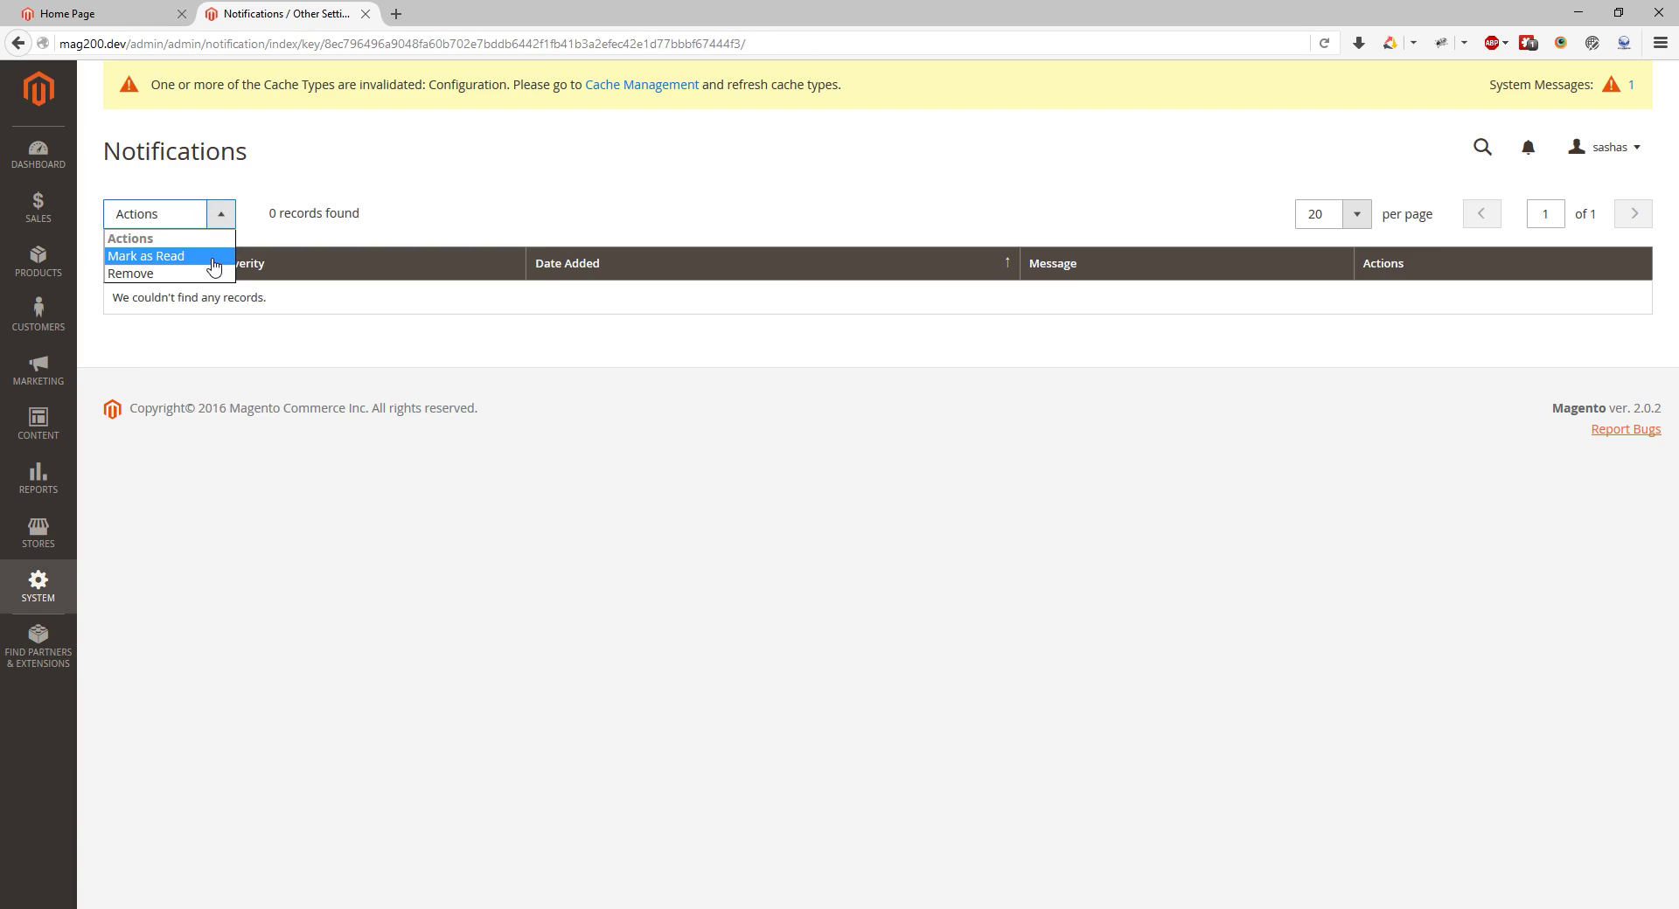
- View the Custom Variables page and the Encryption Key settings, and bring up the System options again
{"action": "left_click", "coordinate": [37, 602]}
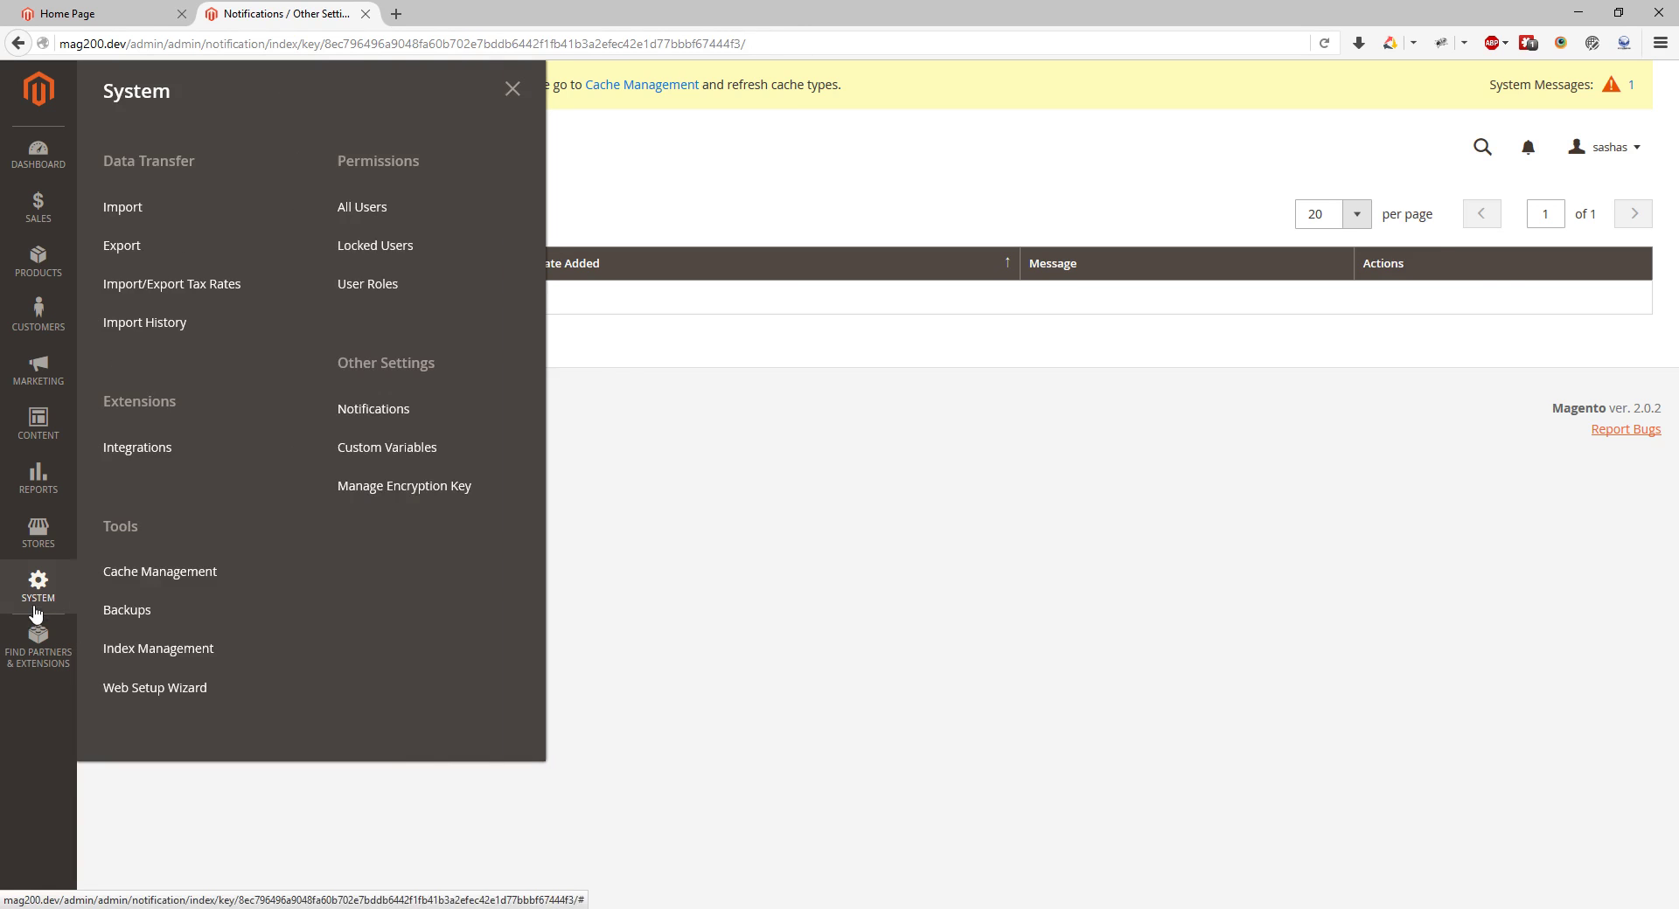
{"action": "left_click", "coordinate": [452, 449]}
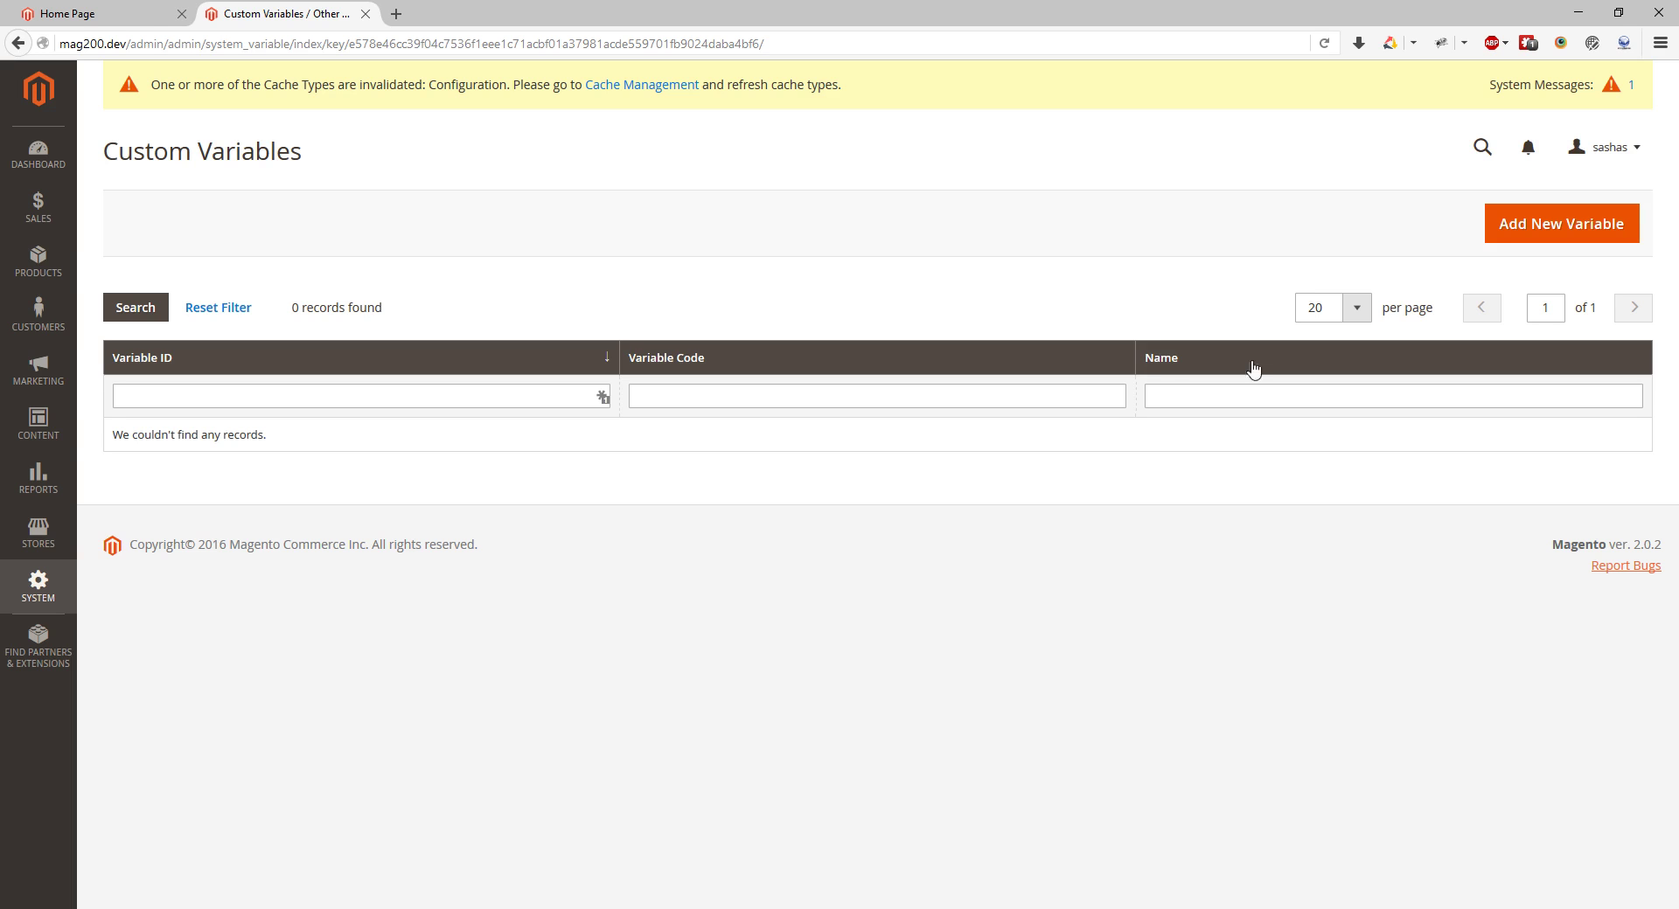
{"action": "left_click", "coordinate": [74, 591]}
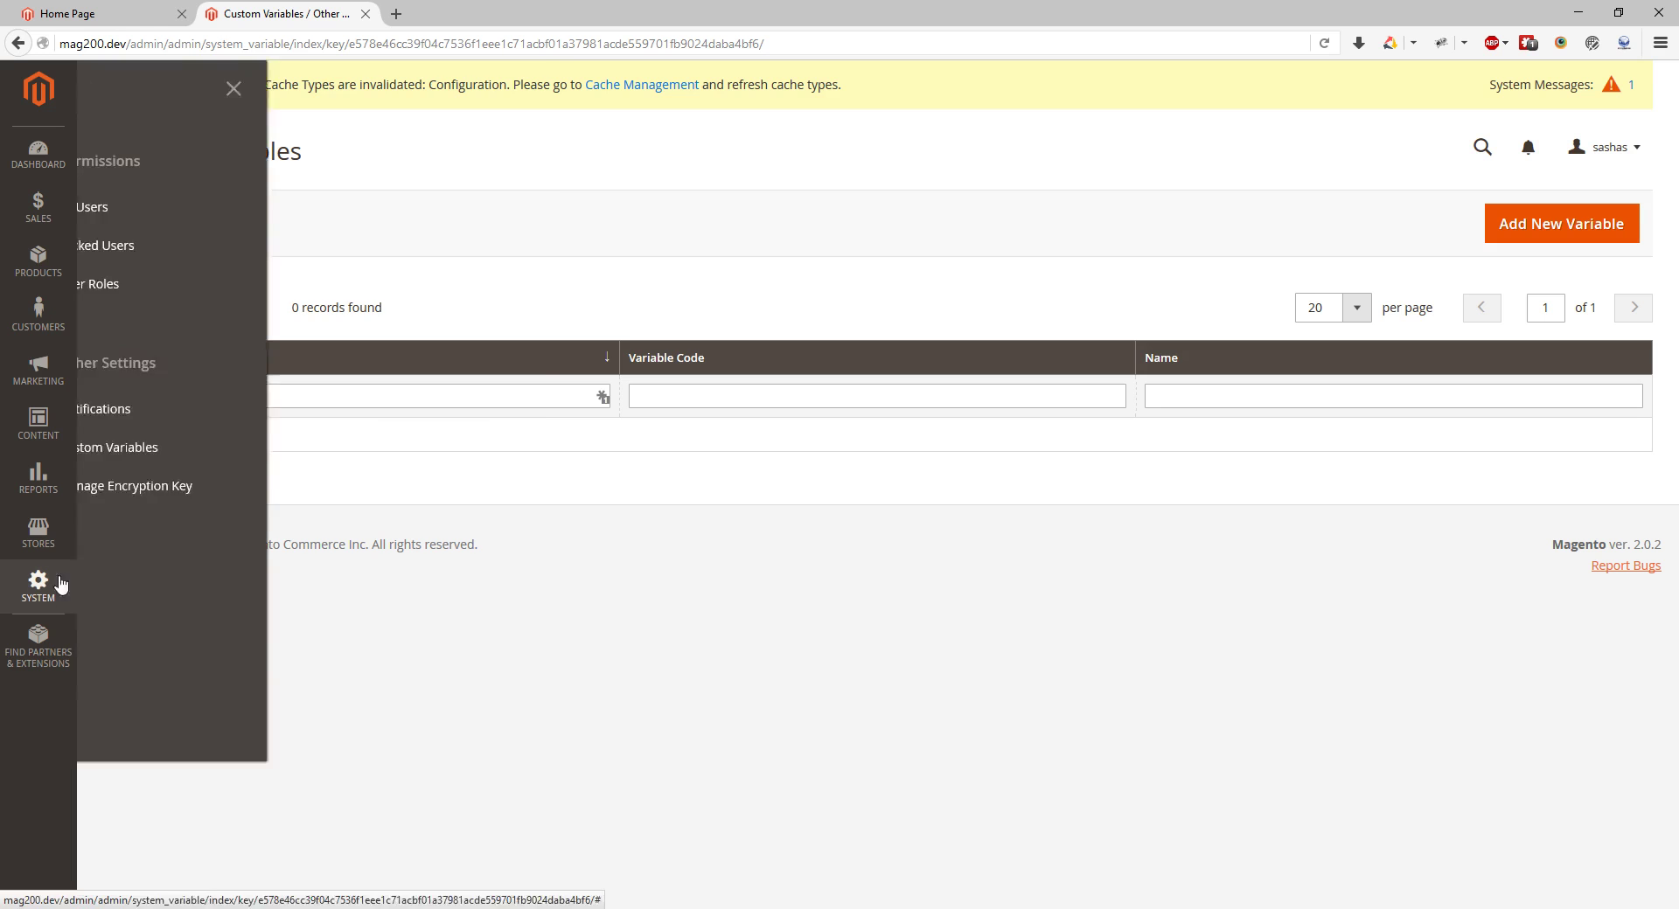
{"action": "left_click", "coordinate": [458, 489]}
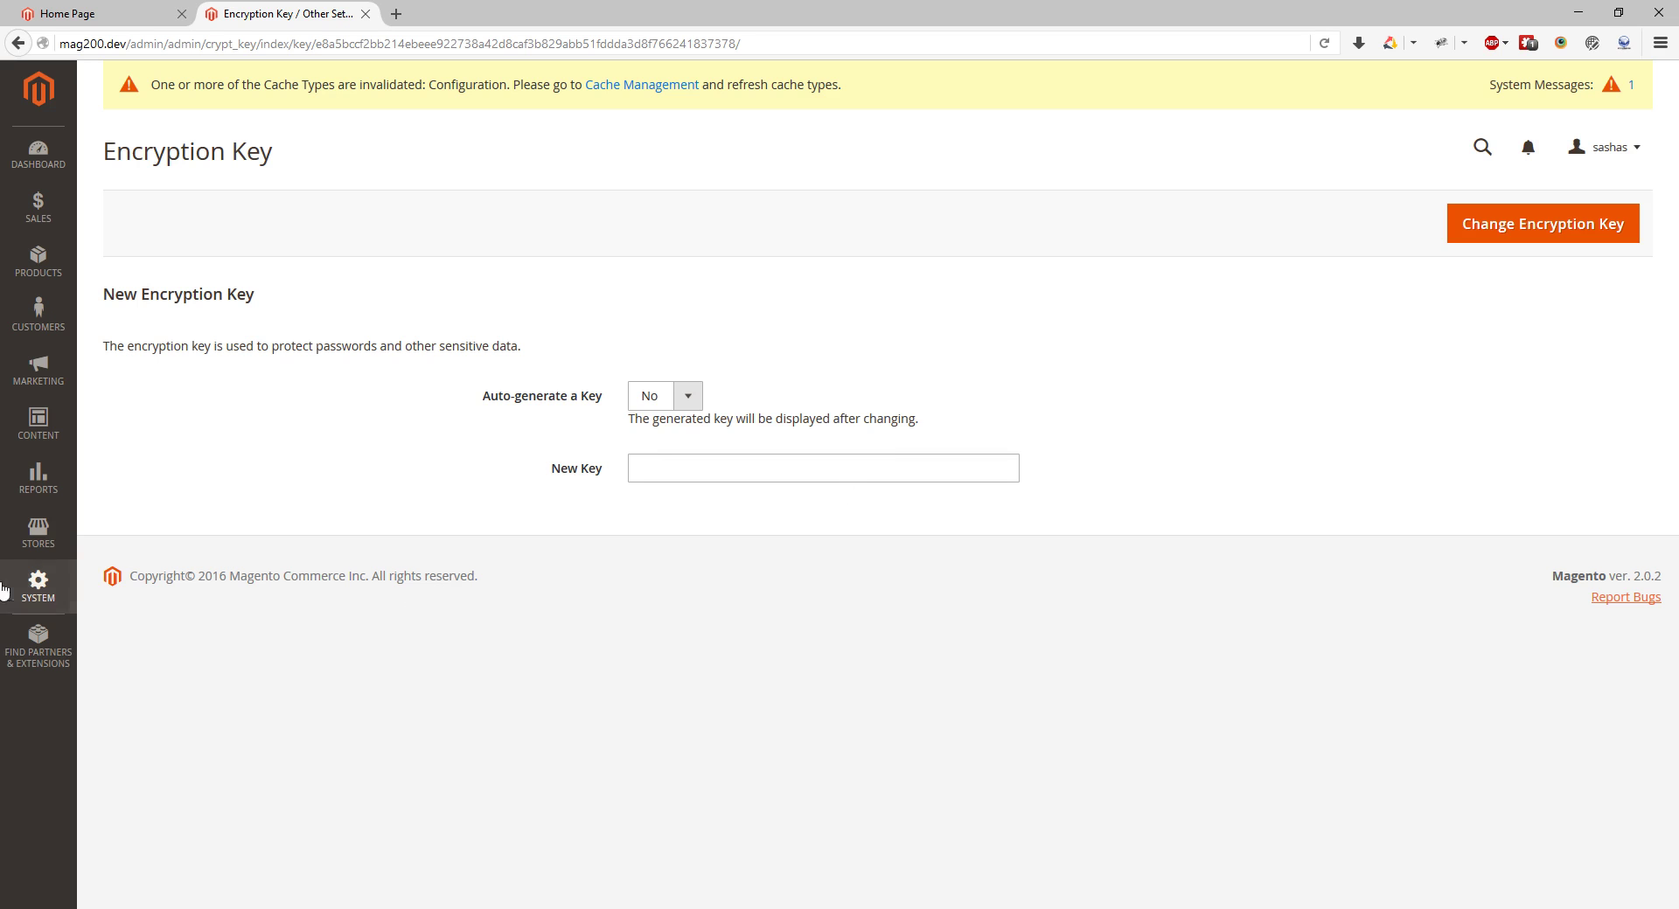
{"action": "left_click", "coordinate": [44, 586]}
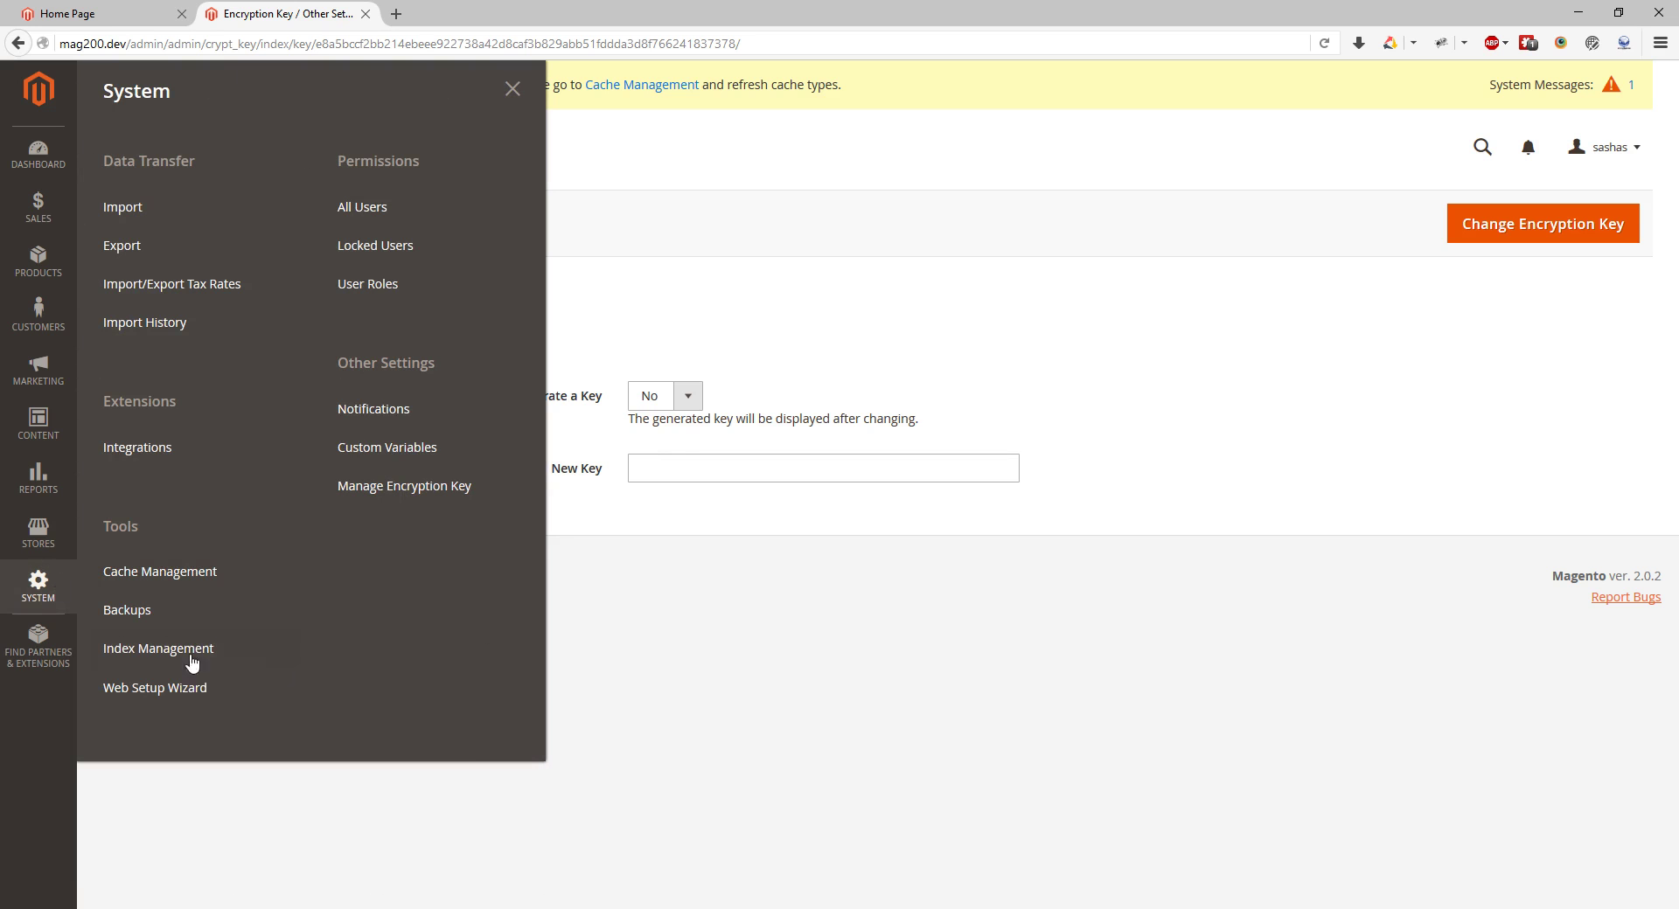